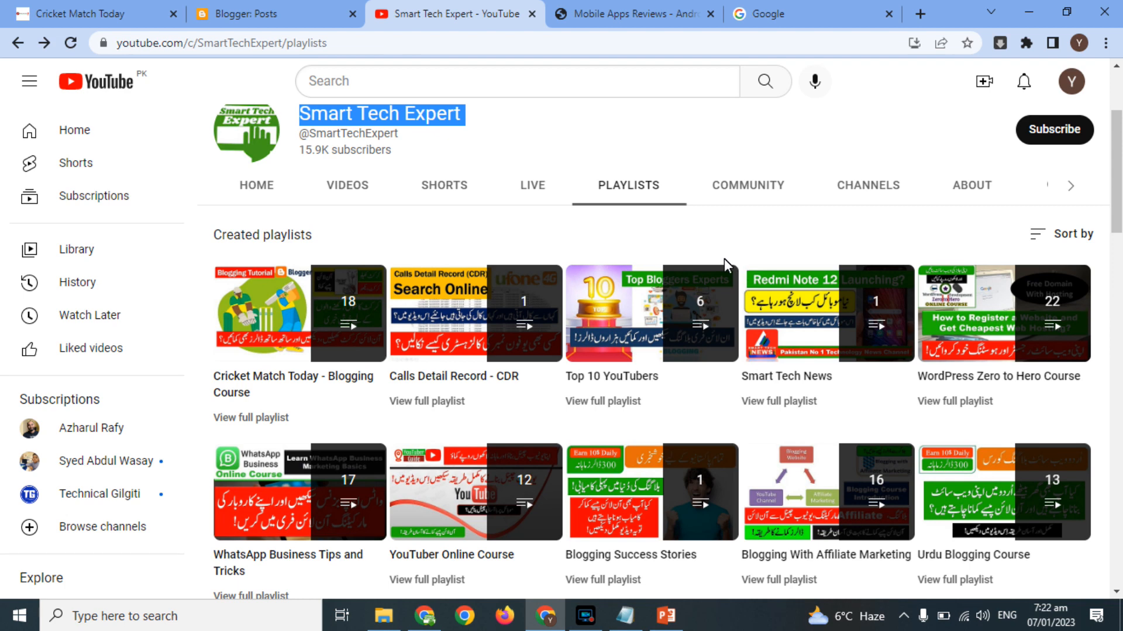
# Look through the Cricket Match Today - Blogging Course playlist, the cricketmatchtoday.com site and its Blogger posts list
pyautogui.click(265, 418)
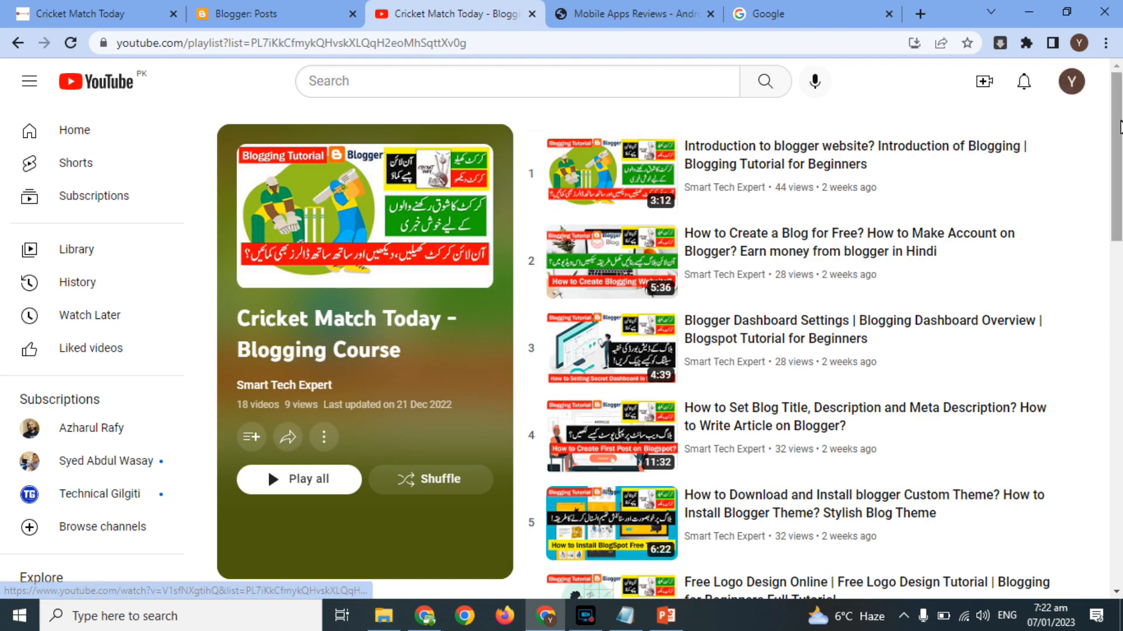
pyautogui.moveTo(1117, 120); pyautogui.dragTo(1008, 105)
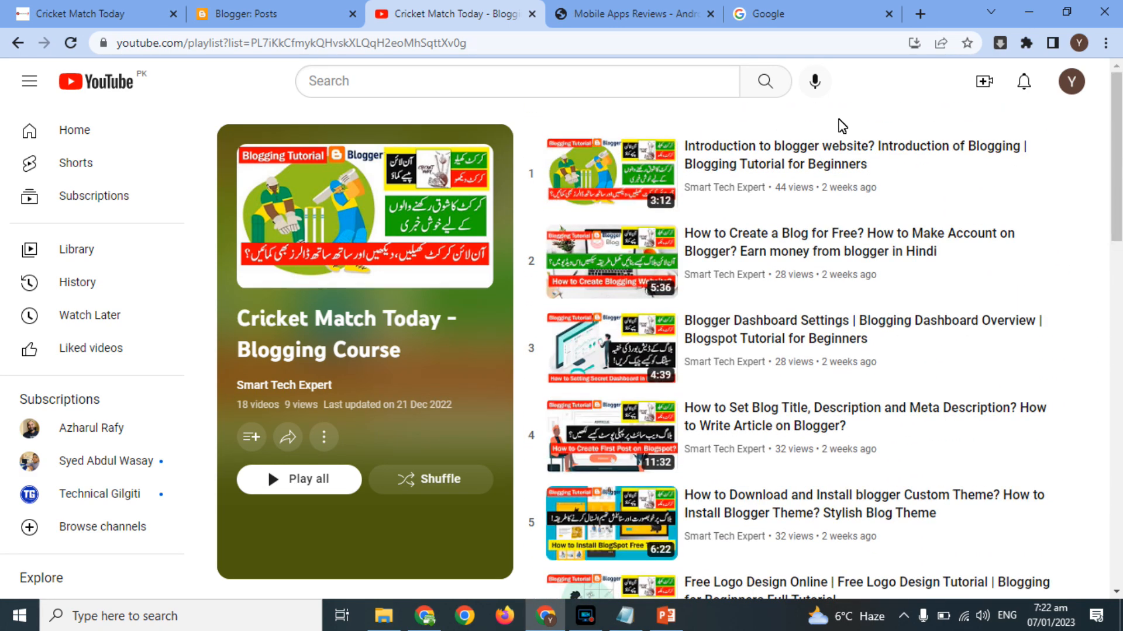
pyautogui.click(118, 12)
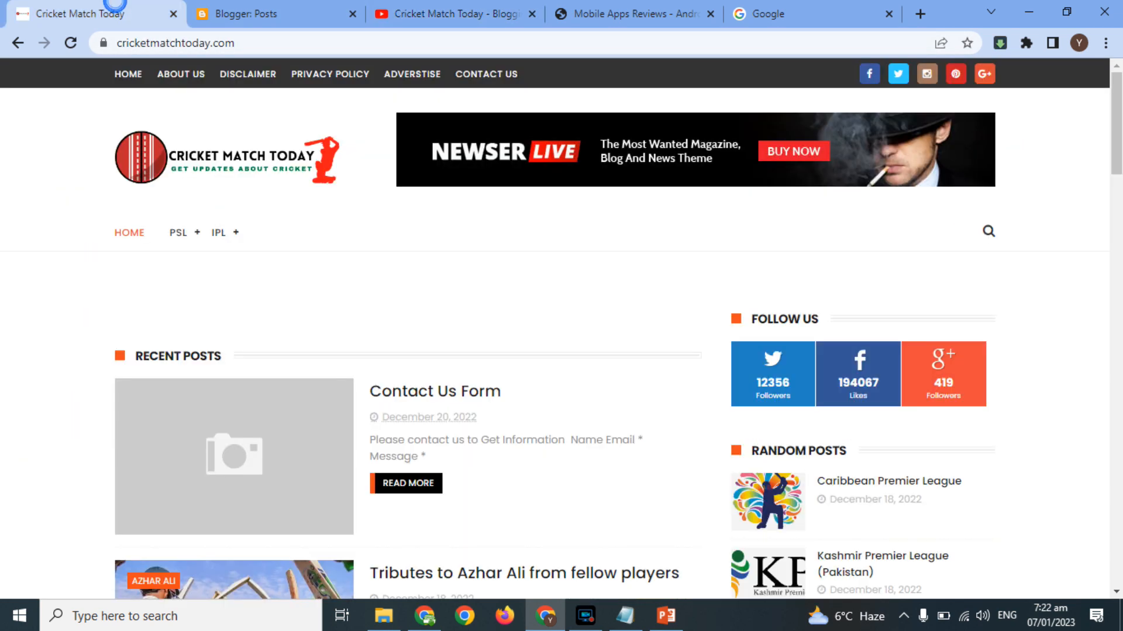
pyautogui.click(259, 8)
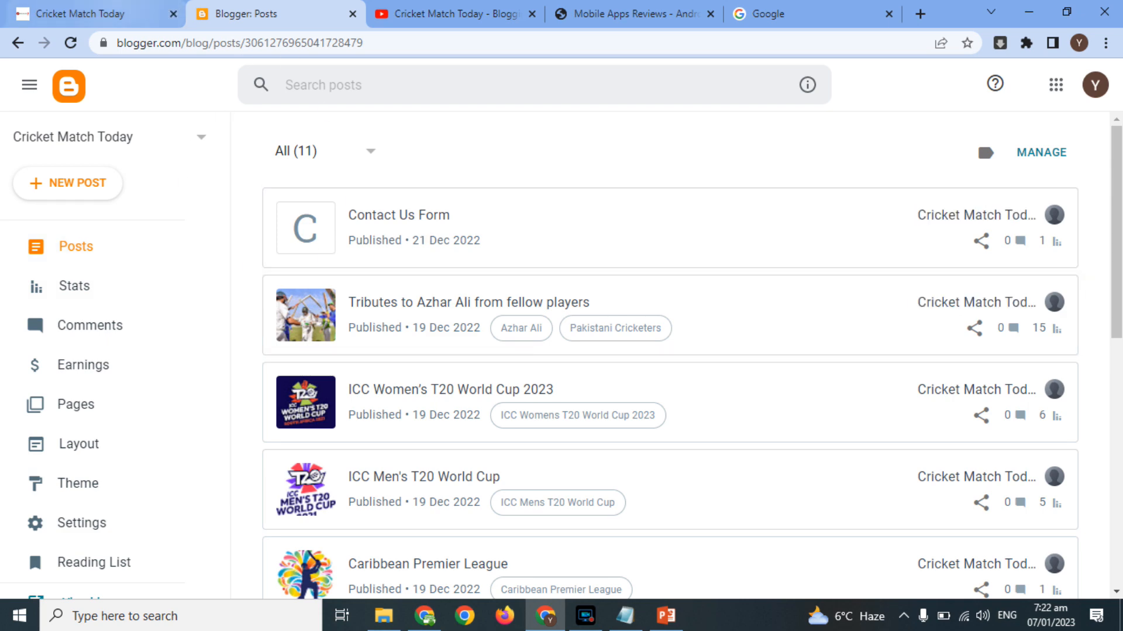
pyautogui.click(104, 12)
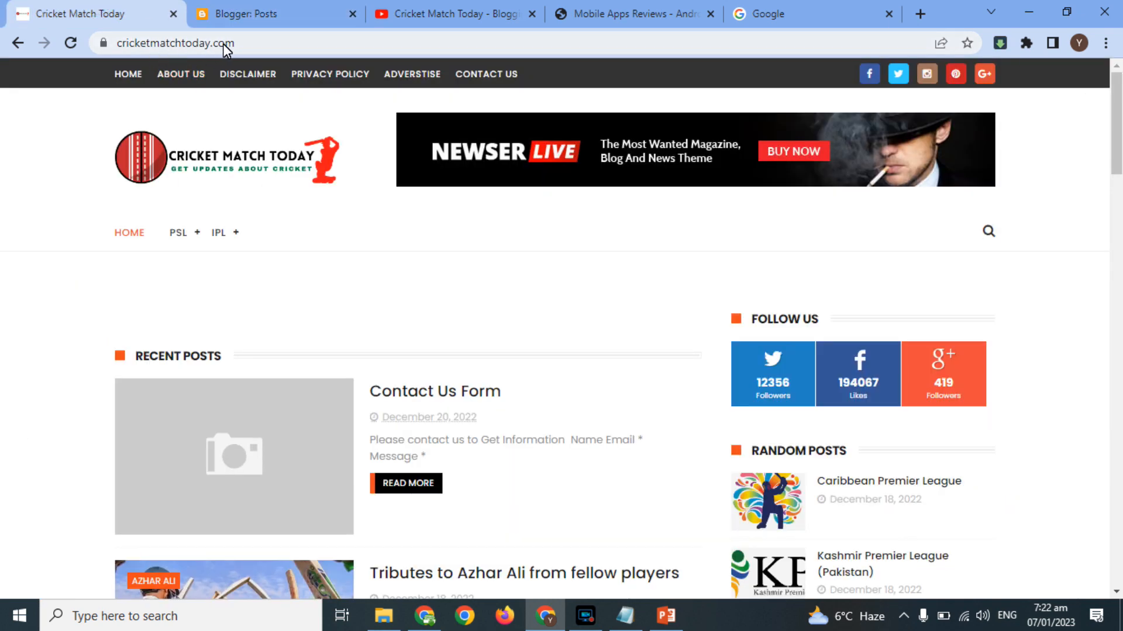
pyautogui.click(240, 10)
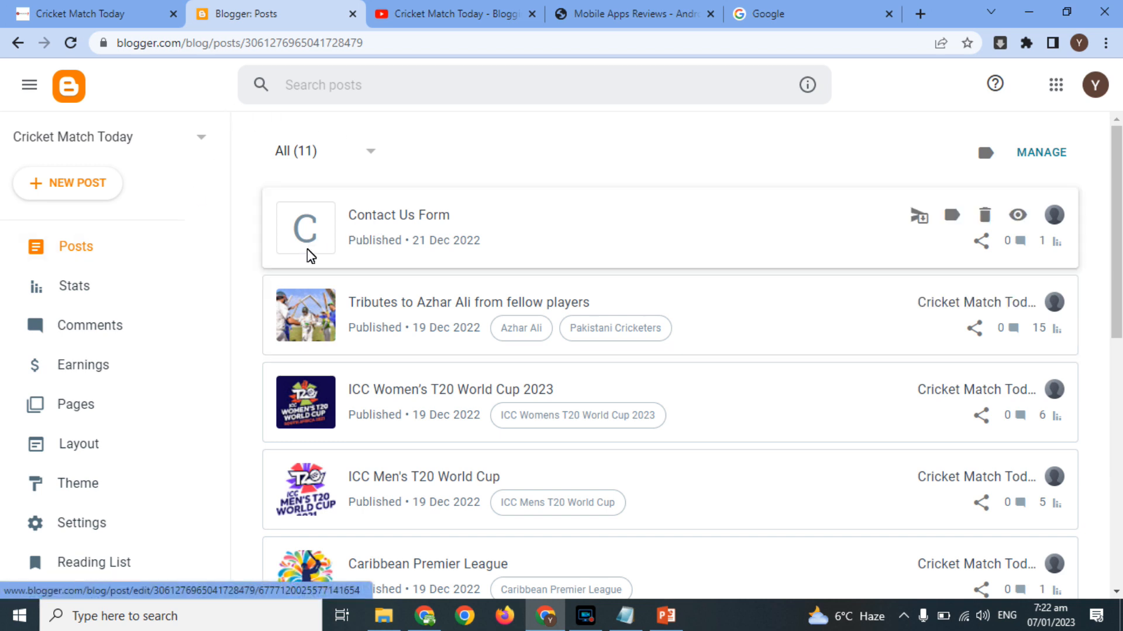
# Search Google for "xml sitemap for blogger" and open WikiTechLibrary's Blogger Sitemap Generator Tool in a separate tab
pyautogui.click(834, 3)
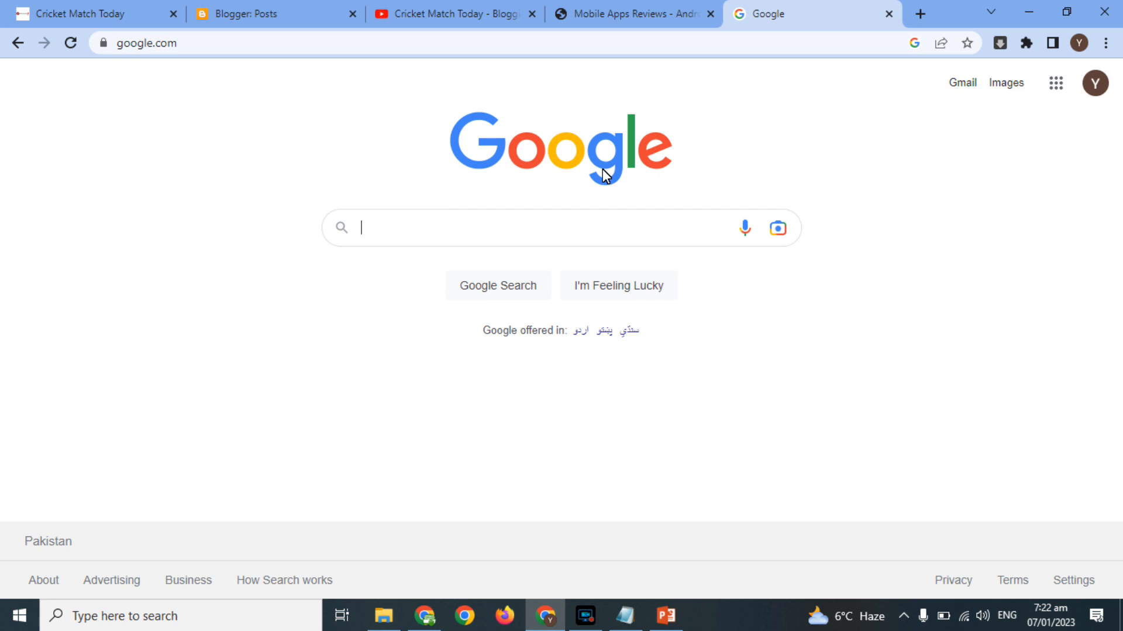
pyautogui.write('xml')
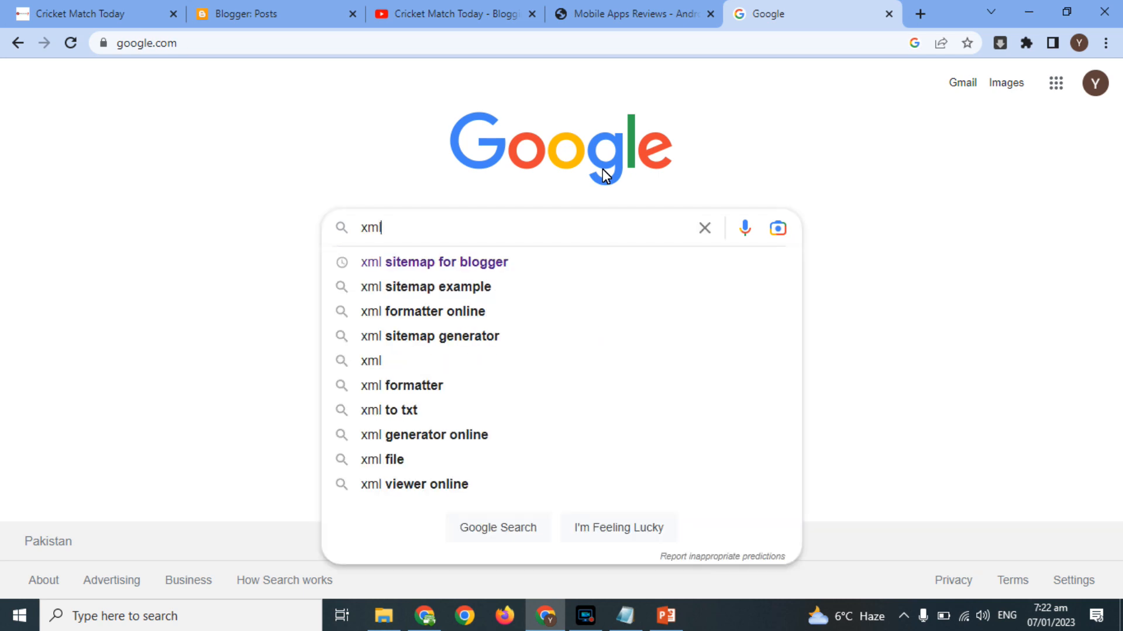
pyautogui.press('Down')
pyautogui.press('Return')
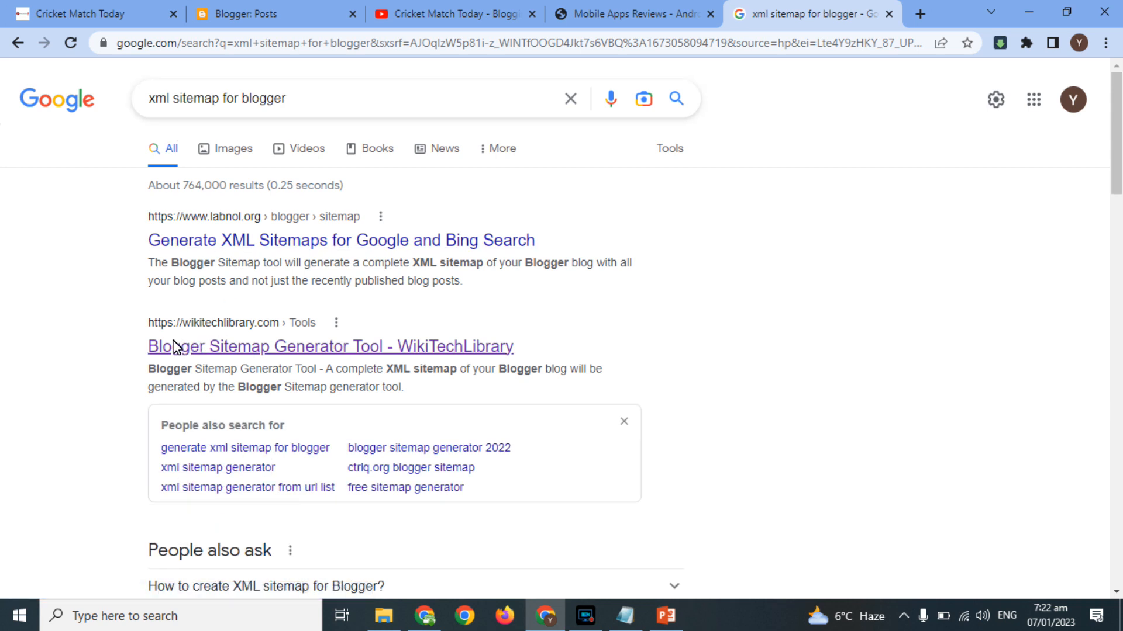
pyautogui.rightClick(218, 346)
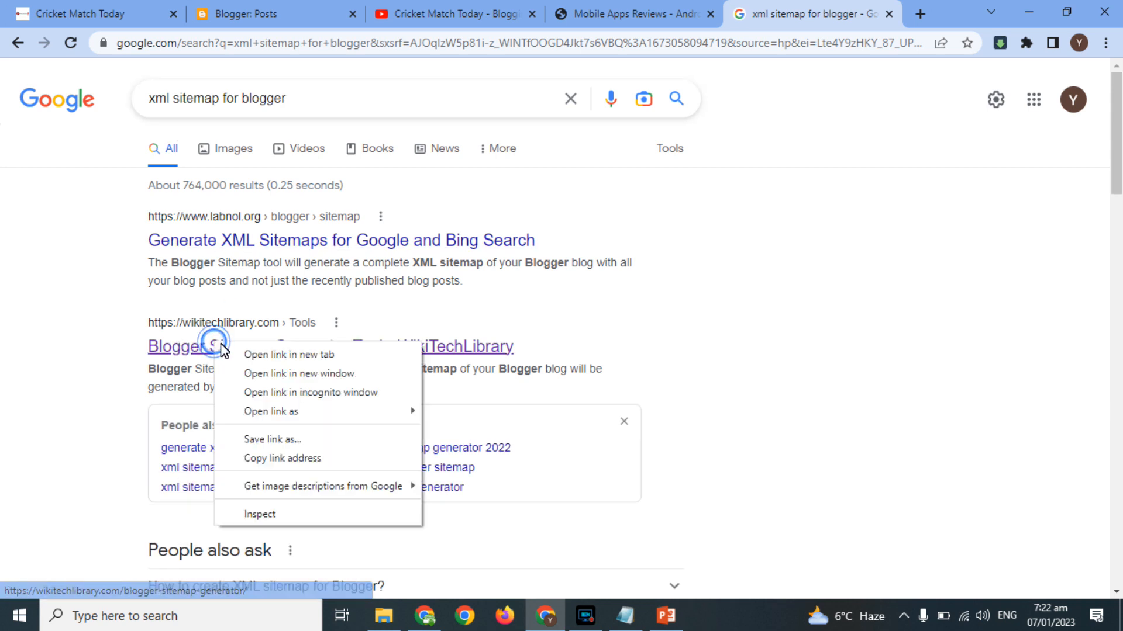
pyautogui.click(231, 354)
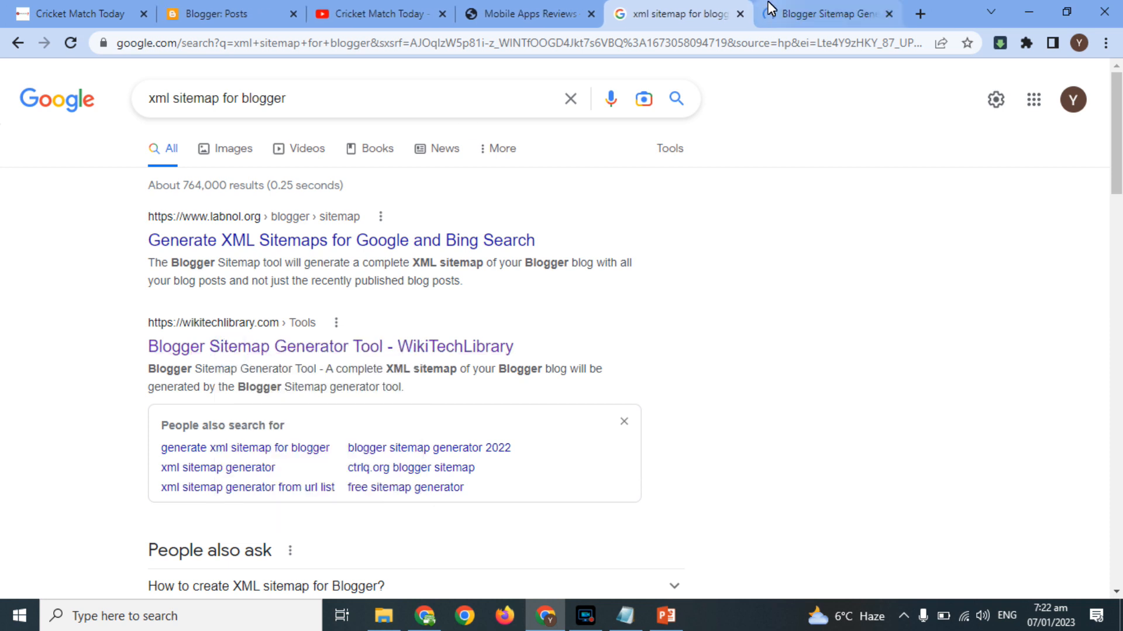
pyautogui.click(769, 12)
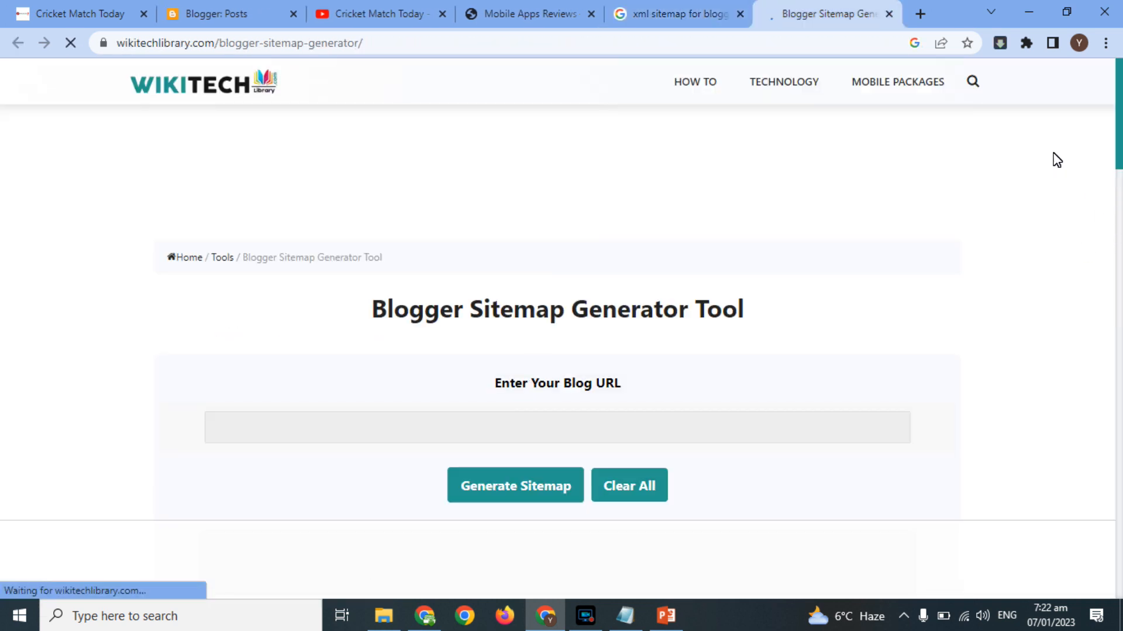
pyautogui.click(139, 7)
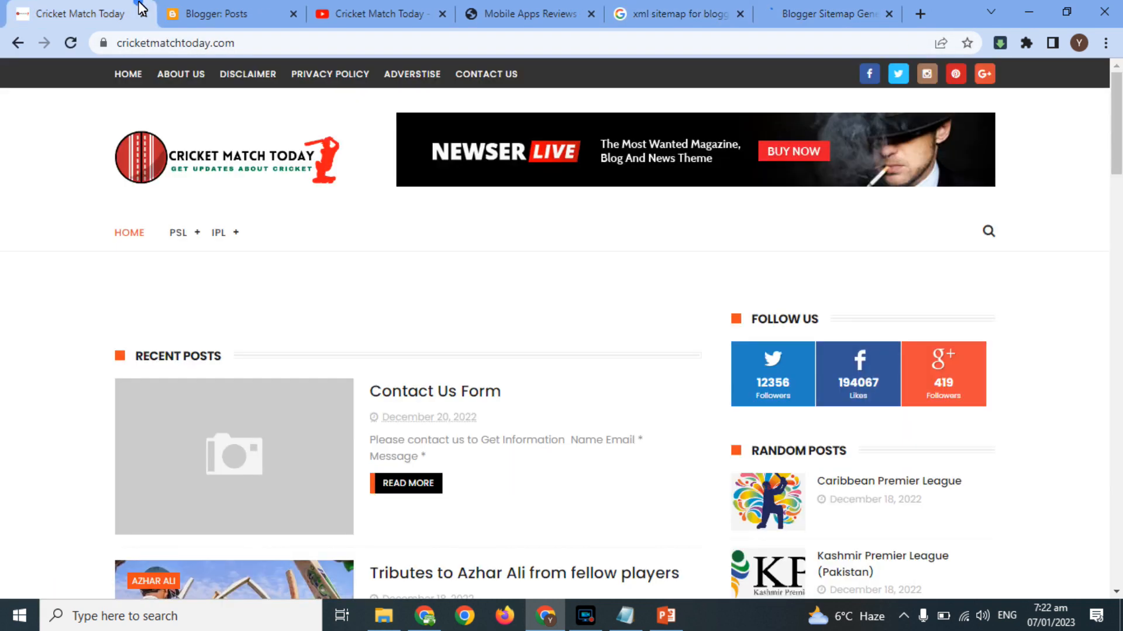
pyautogui.click(177, 44)
pyautogui.hotkey('ctrl', 'c')
pyautogui.click(816, 8)
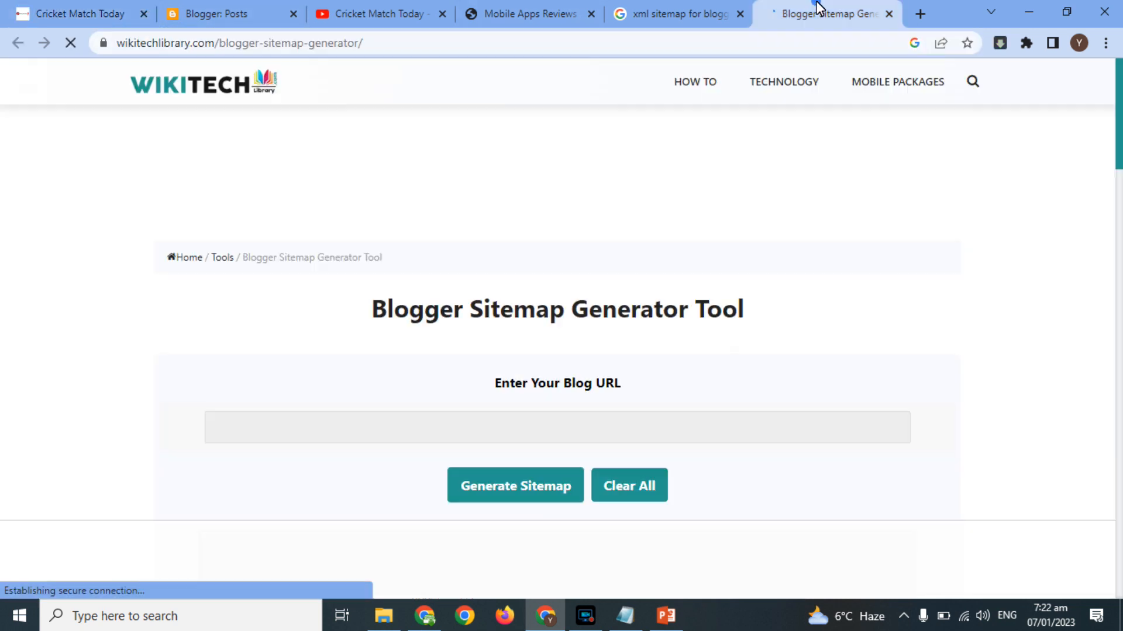
pyautogui.click(537, 431)
pyautogui.hotkey('ctrl', 'v')
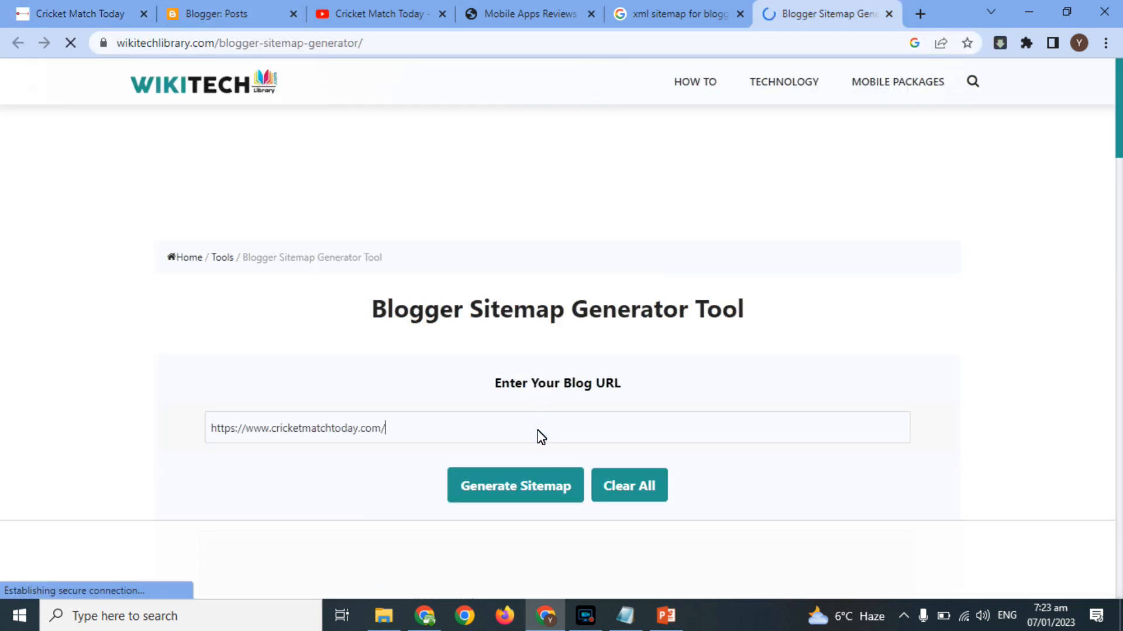
pyautogui.click(526, 489)
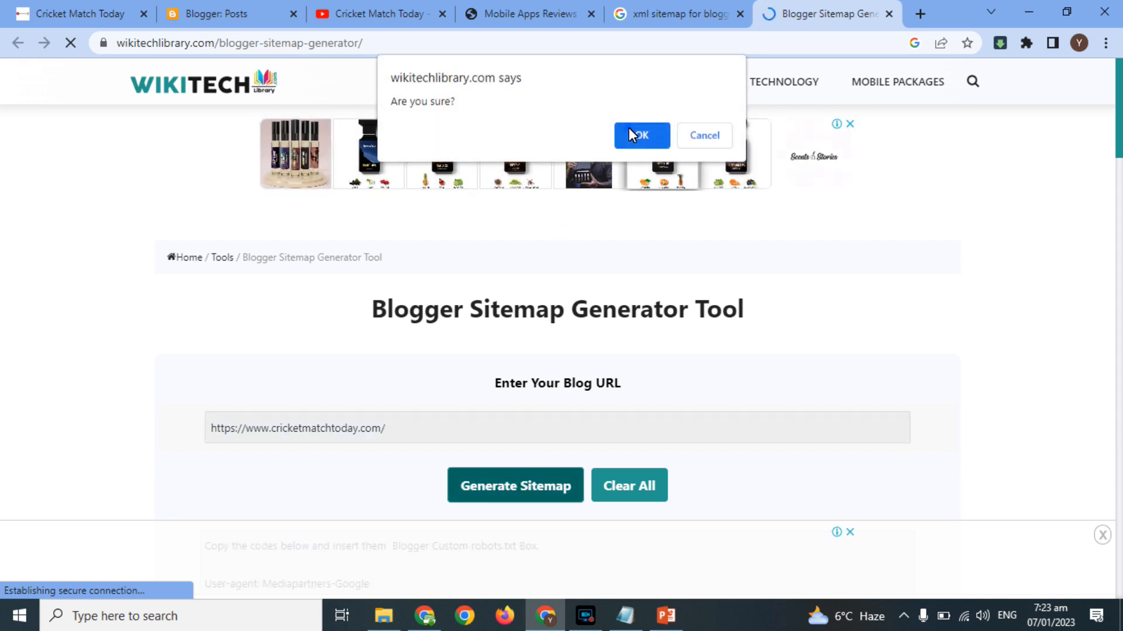
pyautogui.click(631, 130)
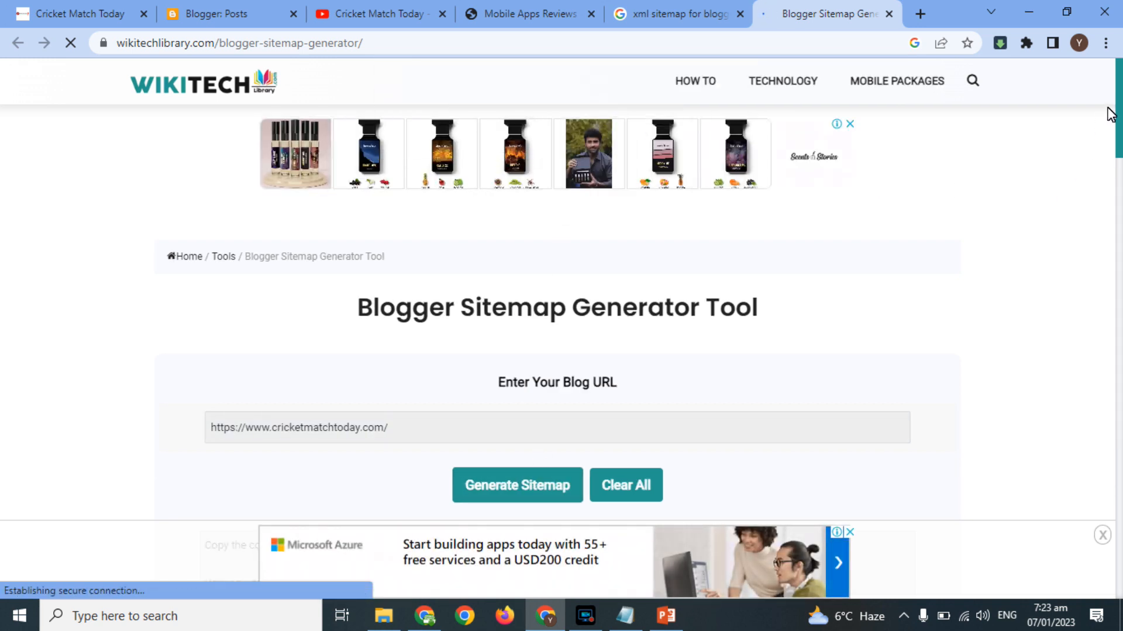
# Copy the generated robots.txt code and replace the custom robots.txt content in the blog's Blogger crawler settings with it
pyautogui.moveTo(1120, 102); pyautogui.dragTo(1120, 180)
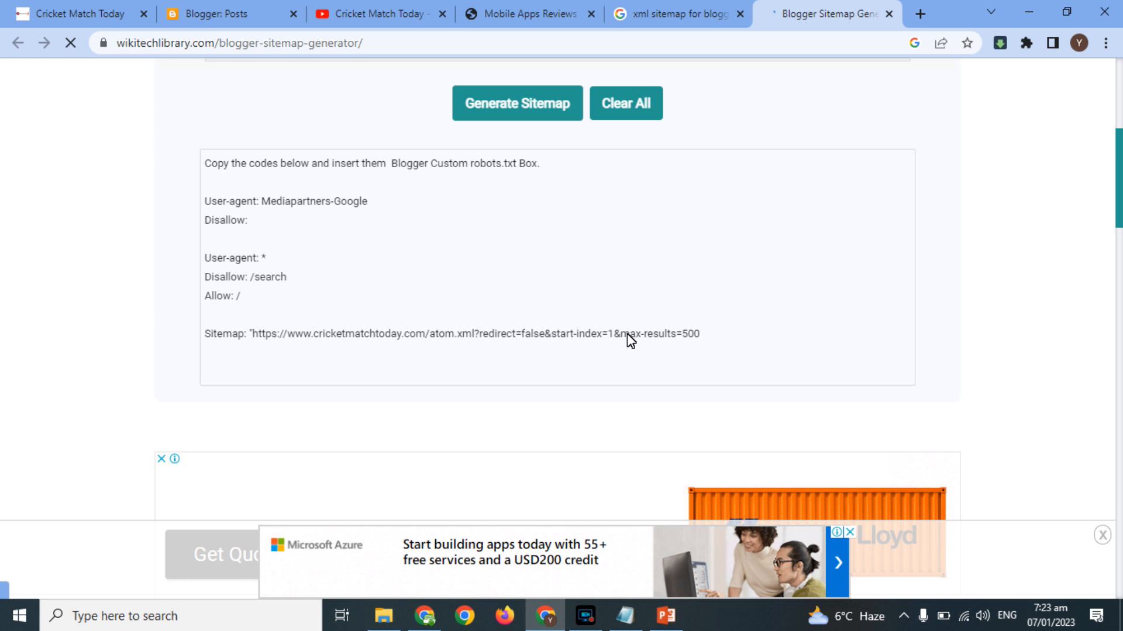
pyautogui.hotkey('ctrl', 'a')
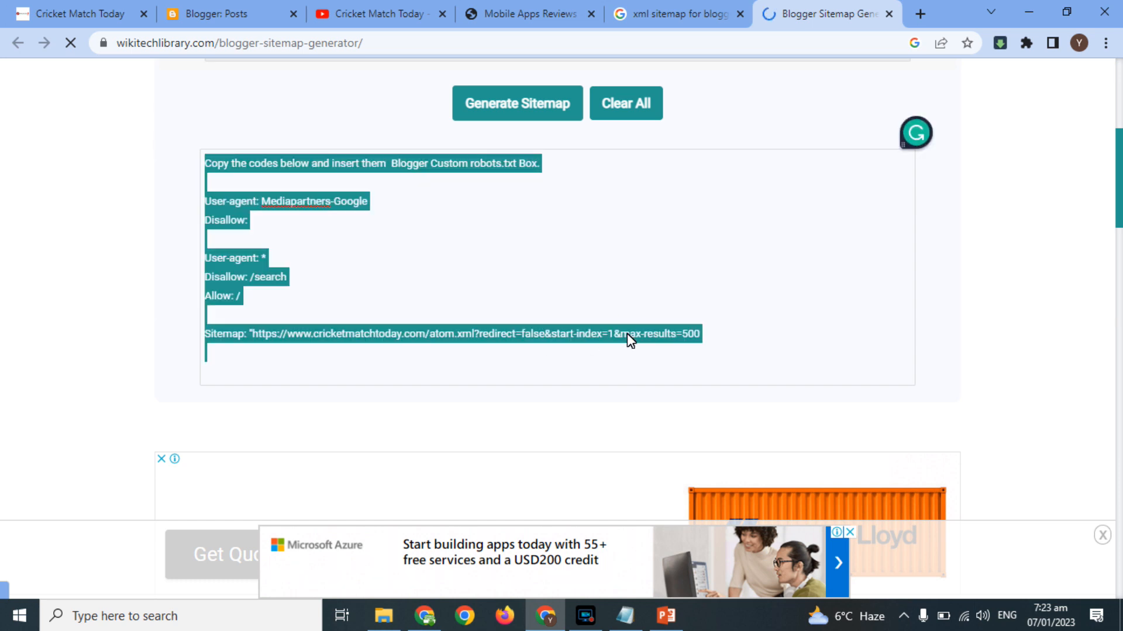
pyautogui.click(212, 13)
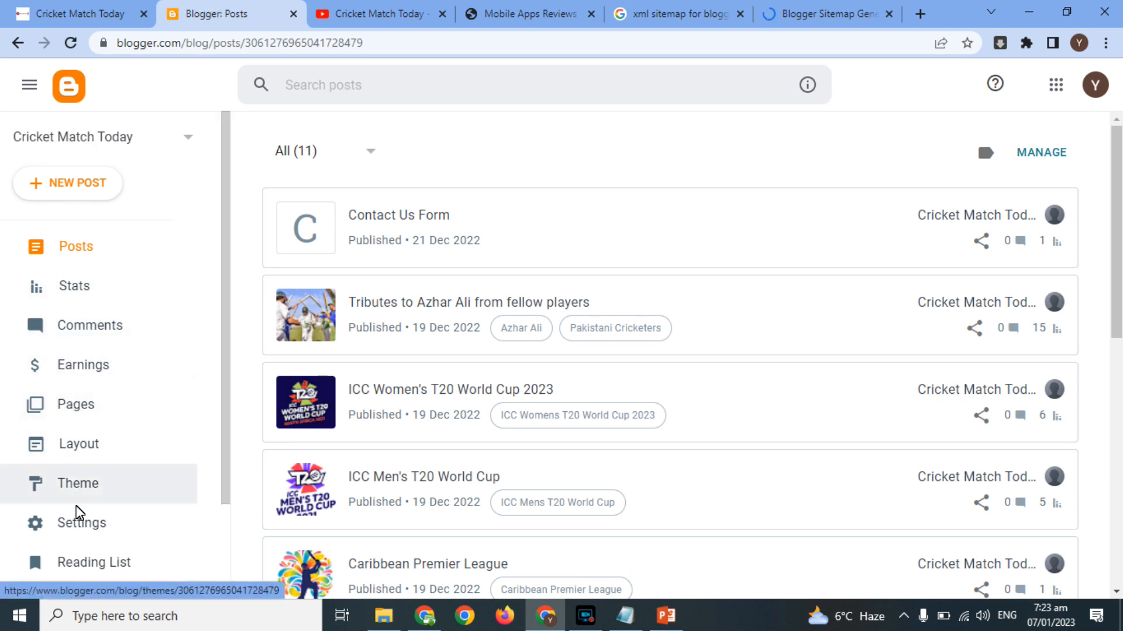
pyautogui.click(76, 523)
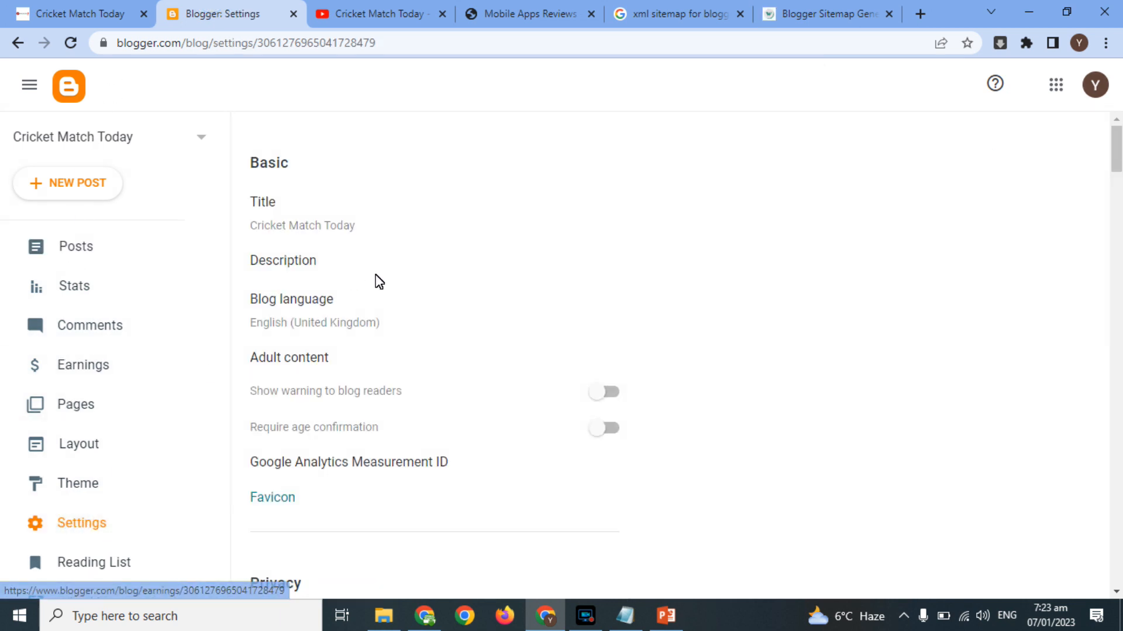
pyautogui.moveTo(1118, 162); pyautogui.dragTo(1119, 469)
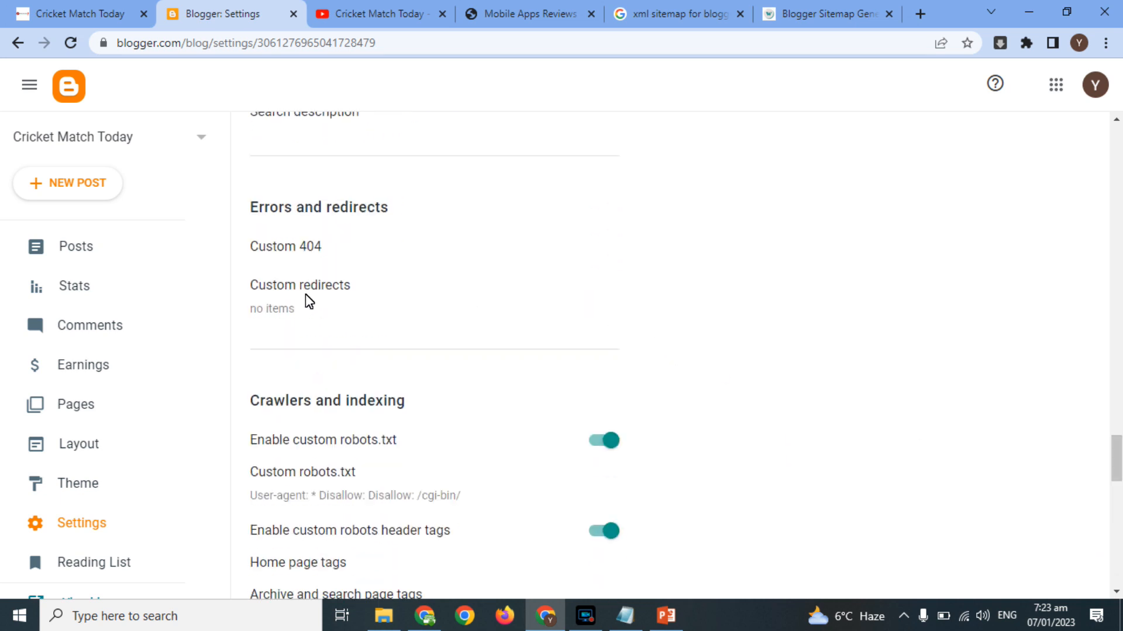
pyautogui.moveTo(1117, 454); pyautogui.dragTo(1117, 473)
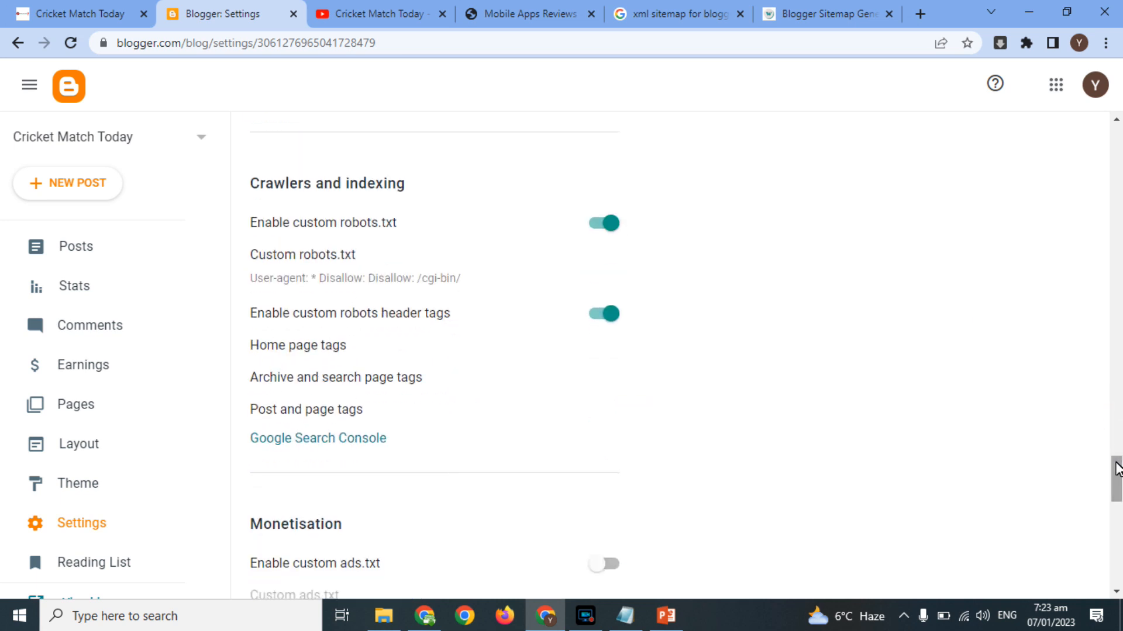
pyautogui.click(337, 279)
pyautogui.click(537, 325)
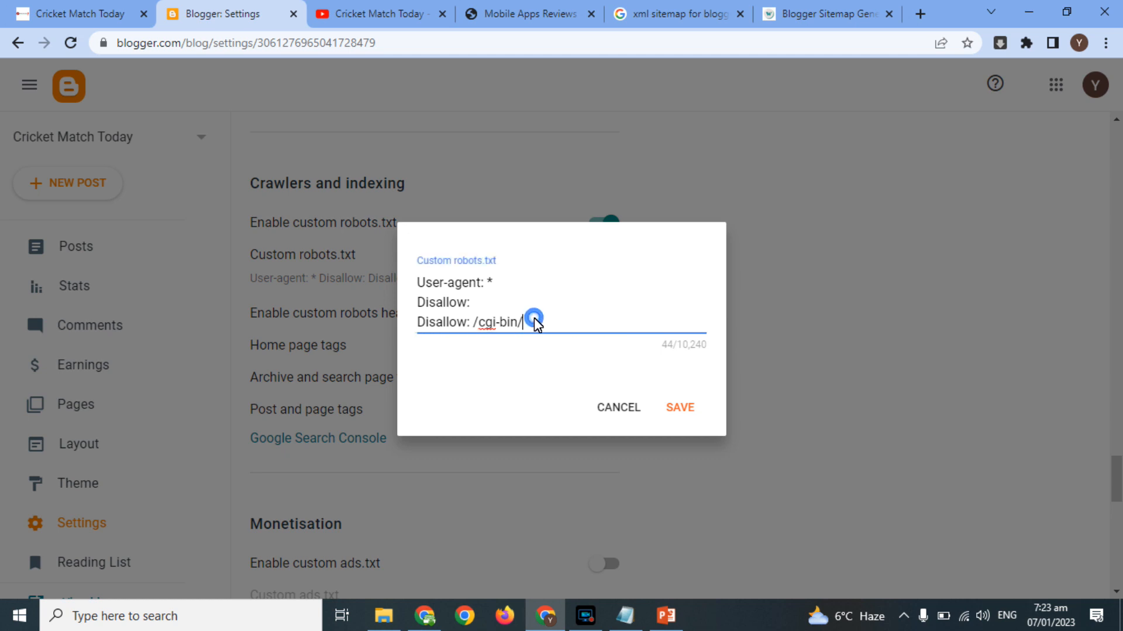
pyautogui.hotkey('ctrl', 'a')
pyautogui.hotkey('ctrl', 'v')
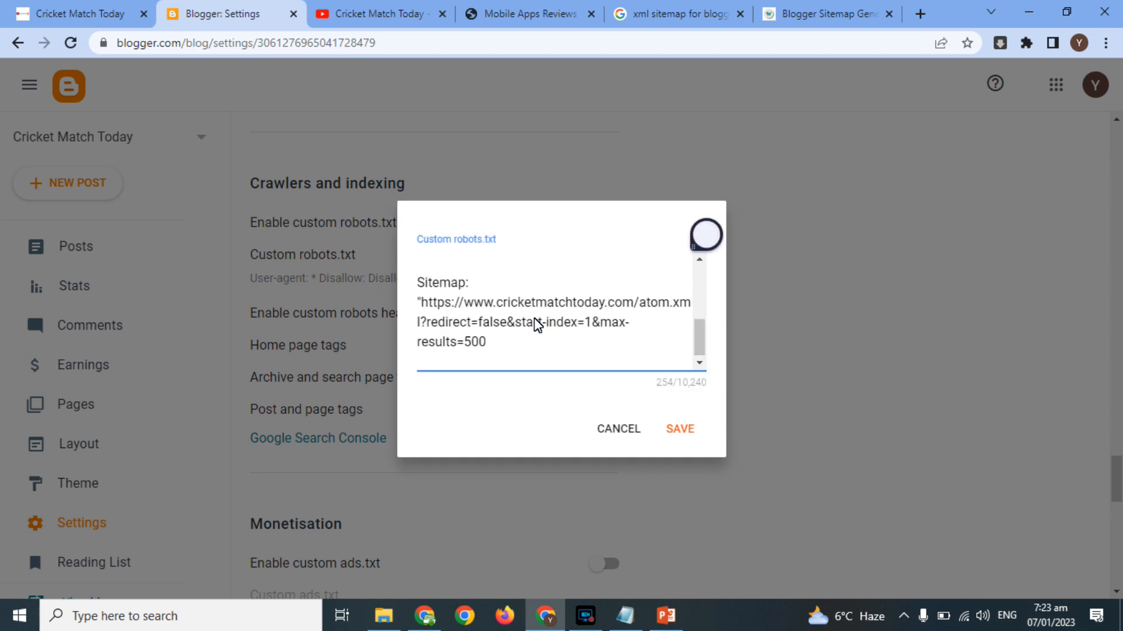
# Remove the trailing line break, the "Copy the codes below" instruction and the blank line after it from the custom robots.txt text
pyautogui.press('BackSpace')
pyautogui.press('Up')
pyautogui.press('Up')
pyautogui.press('Up')
pyautogui.press('Up')
pyautogui.press('Up')
pyautogui.press('Up')
pyautogui.press('Up')
pyautogui.press('Up')
pyautogui.press('Up')
pyautogui.press('Up')
pyautogui.press('Up')
pyautogui.press('Up')
pyautogui.press('Up')
pyautogui.press('Up')
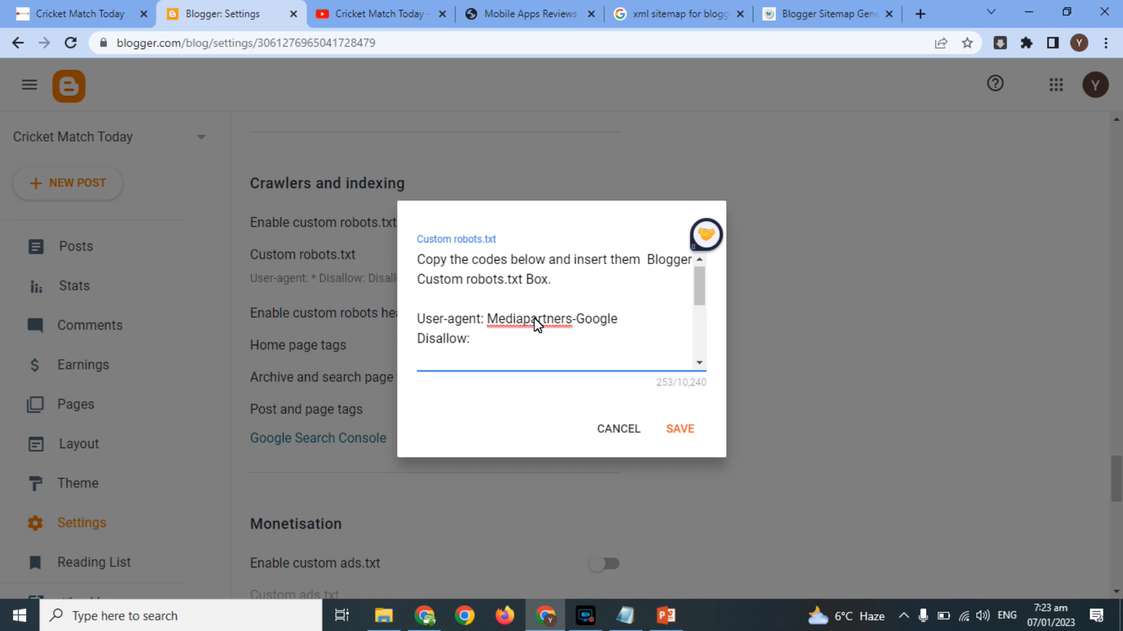
pyautogui.hotkey('shift', 'Down')
pyautogui.hotkey('shift', 'Down')
pyautogui.hotkey('shift', 'Down')
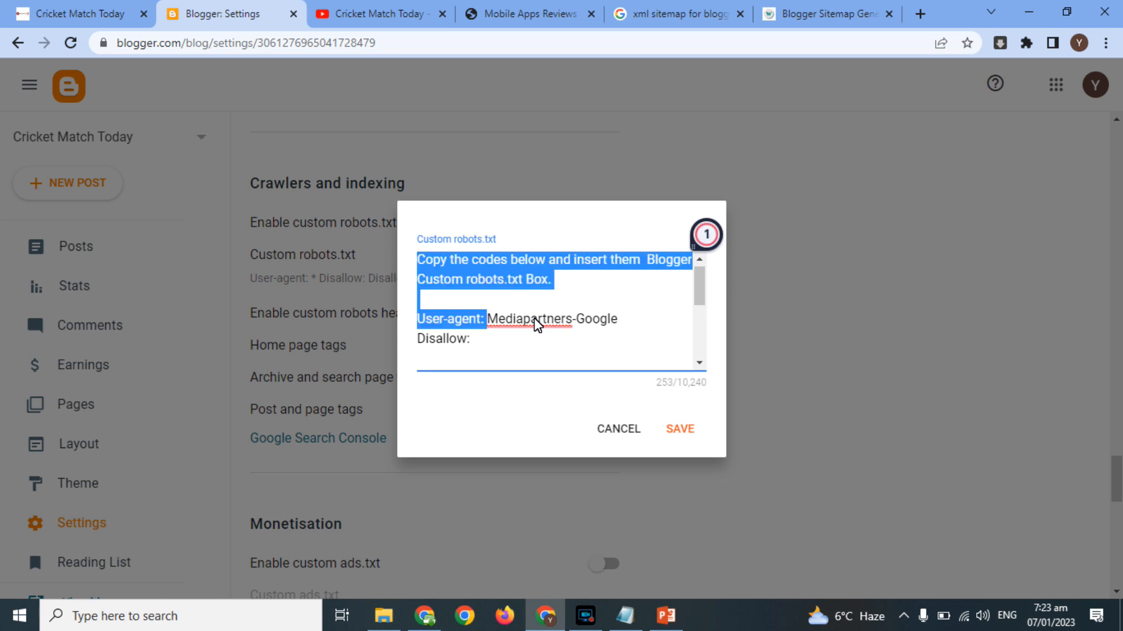
pyautogui.hotkey('shift', 'Up')
pyautogui.press('BackSpace')
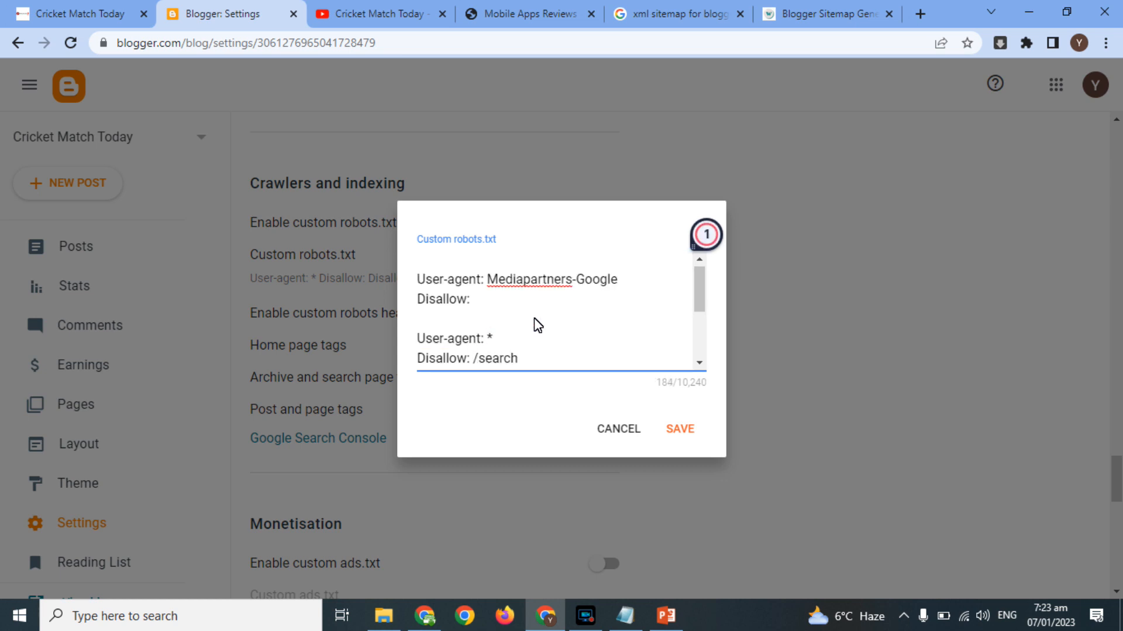
pyautogui.press('Delete')
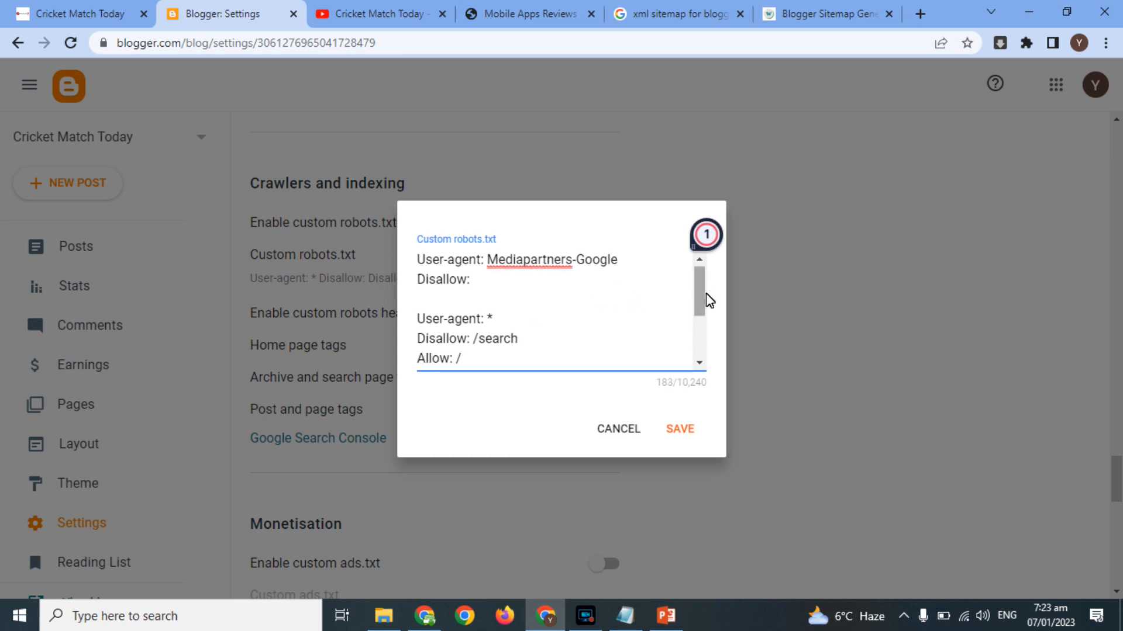
# Delete the Mediapartners-Google user-agent block with its Disallow line and save the custom robots.txt
pyautogui.moveTo(703, 291); pyautogui.dragTo(705, 298)
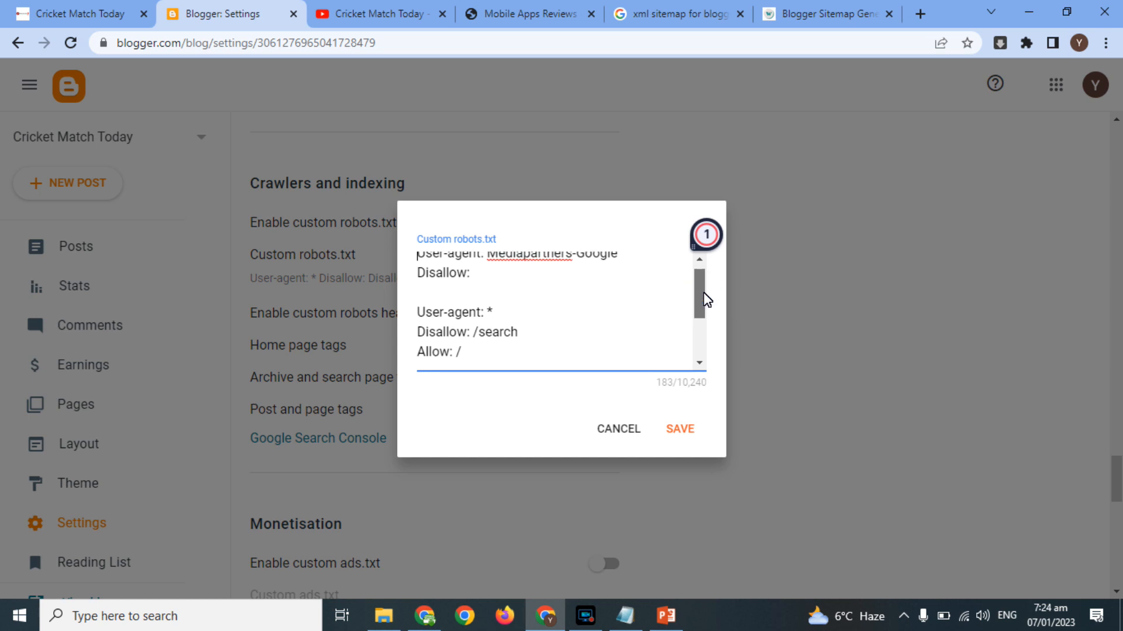
pyautogui.moveTo(472, 292); pyautogui.dragTo(401, 221)
pyautogui.press('BackSpace')
pyautogui.press('Delete')
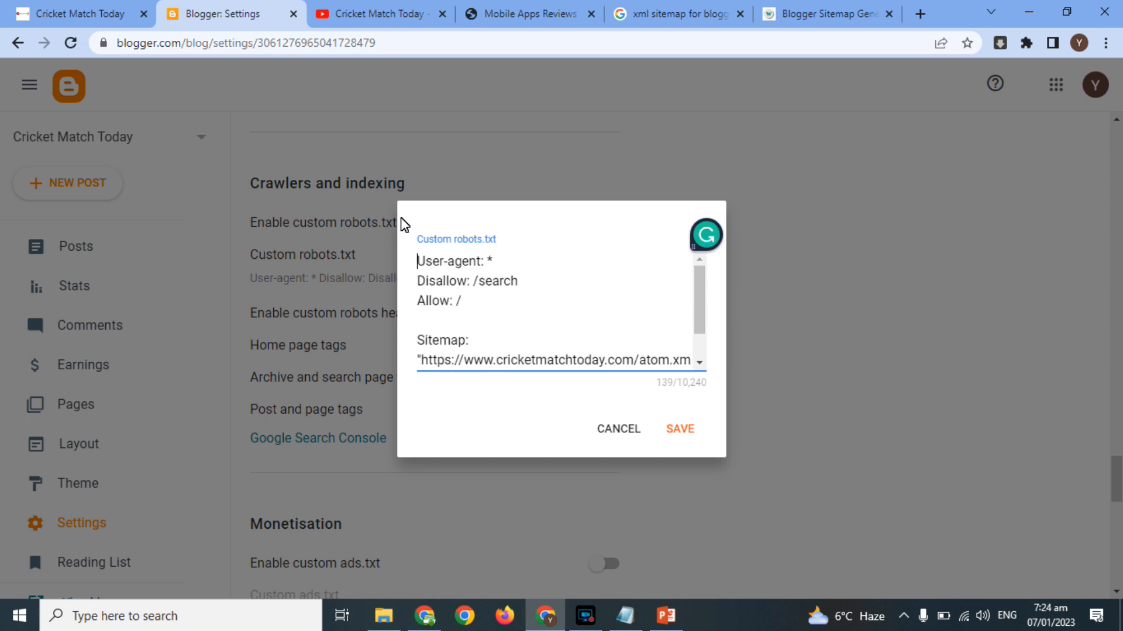
pyautogui.moveTo(696, 296); pyautogui.dragTo(703, 338)
pyautogui.click(691, 430)
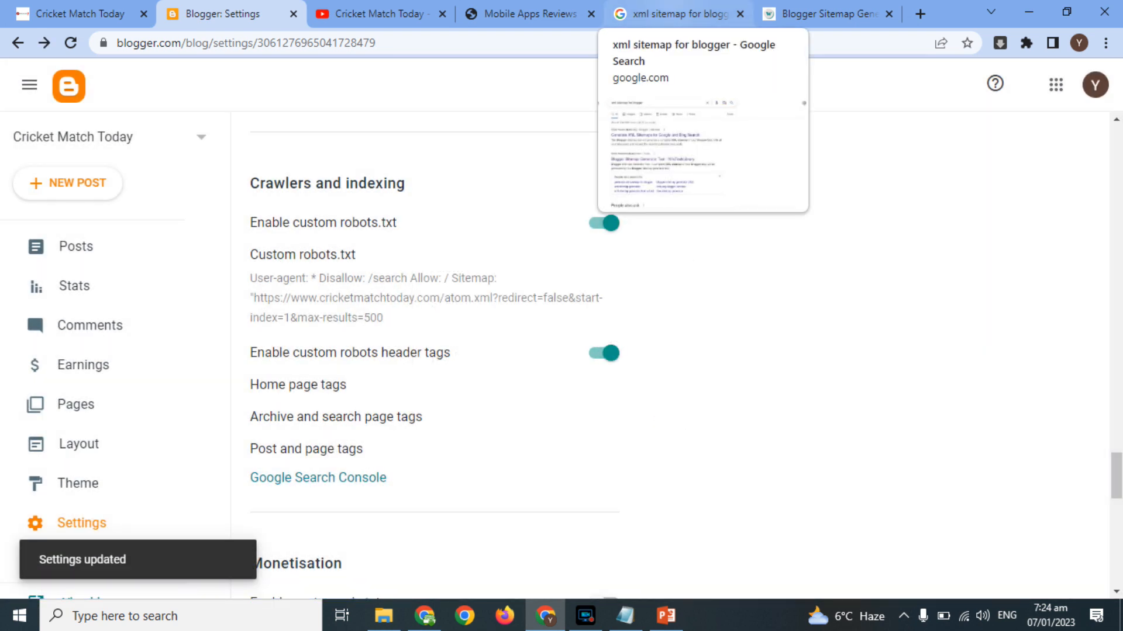
# Find Google Search Console through a Google search and start it to reach the cricketmatchtoday.com overview
pyautogui.click(677, 8)
pyautogui.click(476, 103)
pyautogui.write('goo')
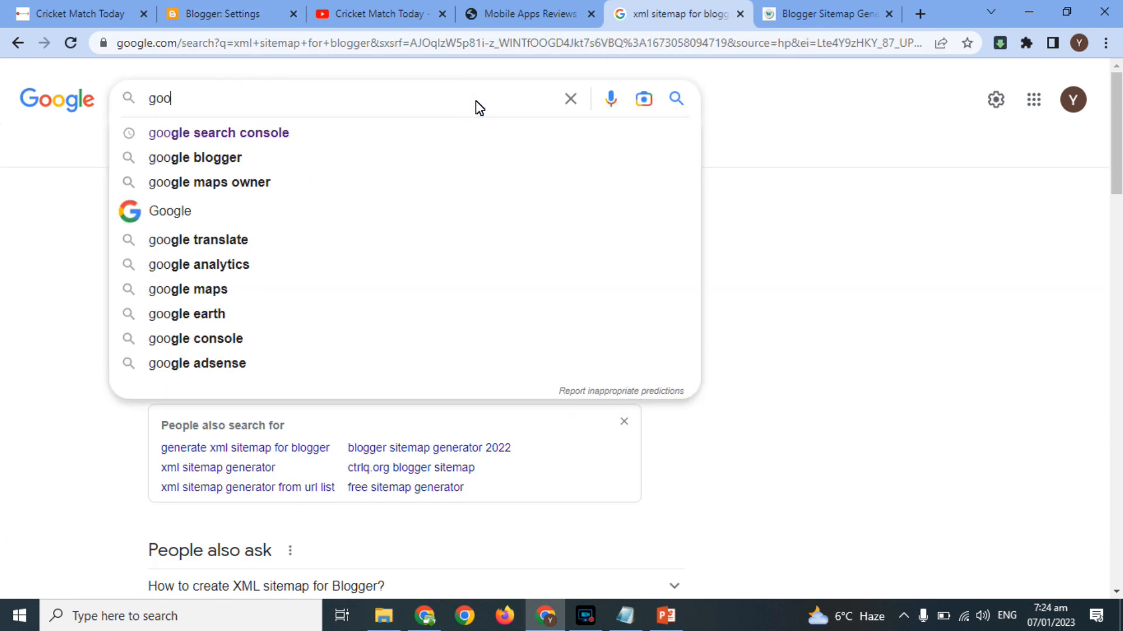
pyautogui.press('Down')
pyautogui.press('Return')
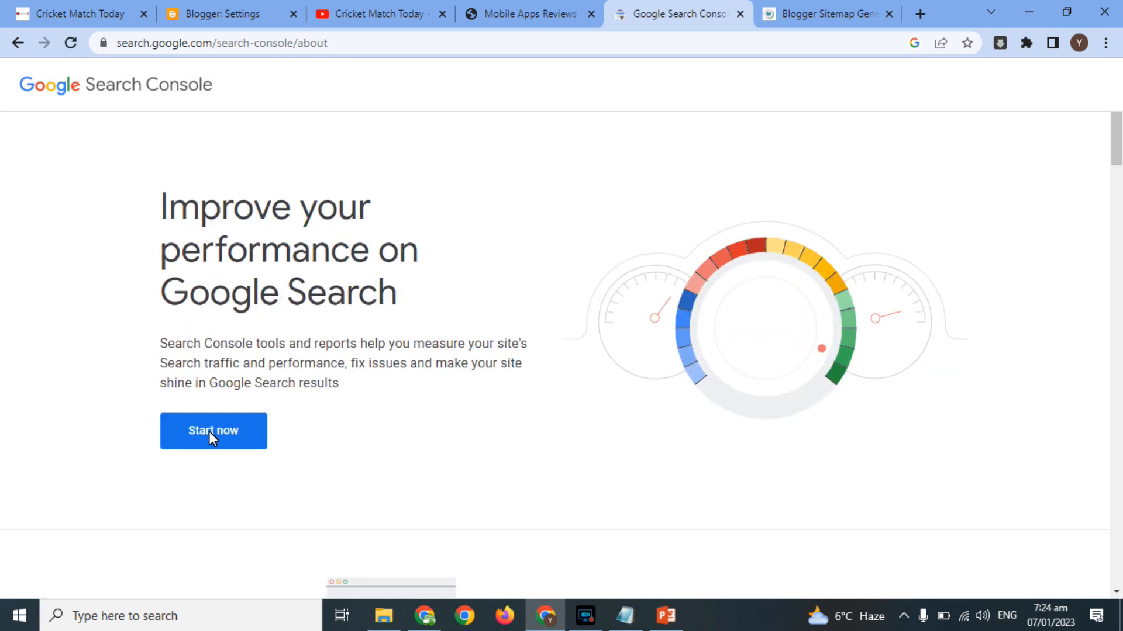
pyautogui.click(209, 431)
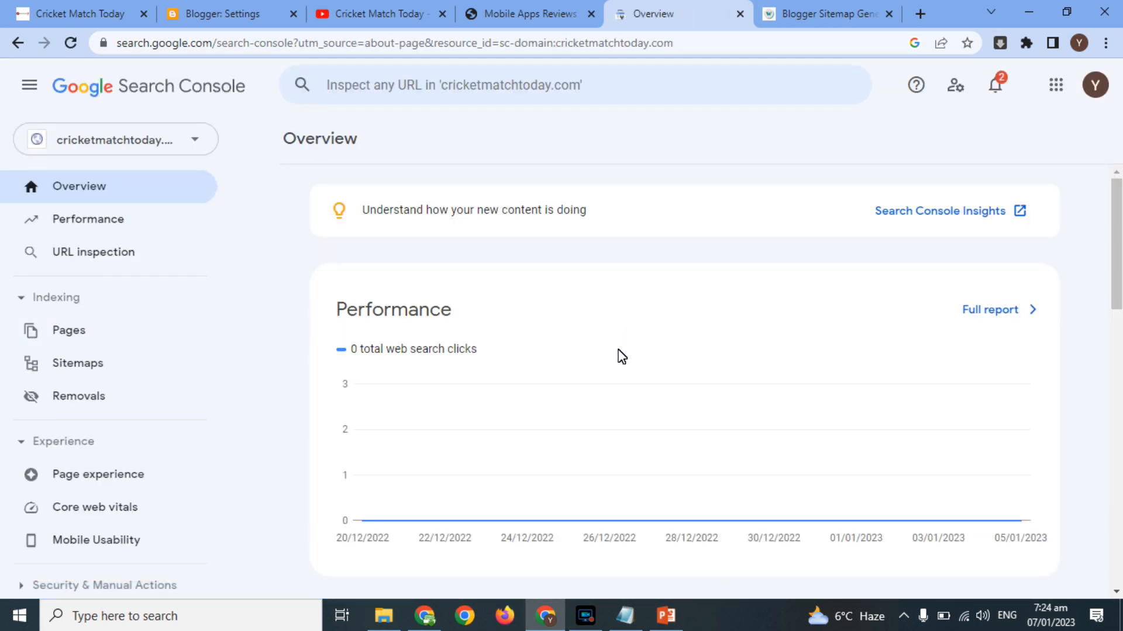
# Open the property's Sitemaps report and try to submit sitemap.xml as a new sitemap
pyautogui.click(76, 365)
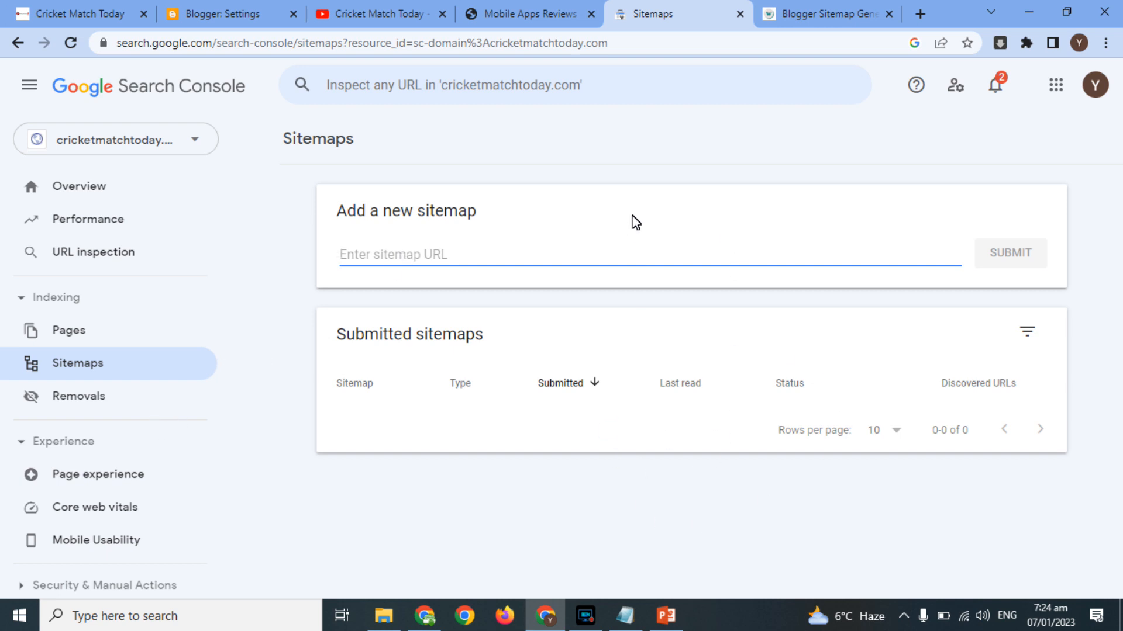
pyautogui.write('sitemap.xml')
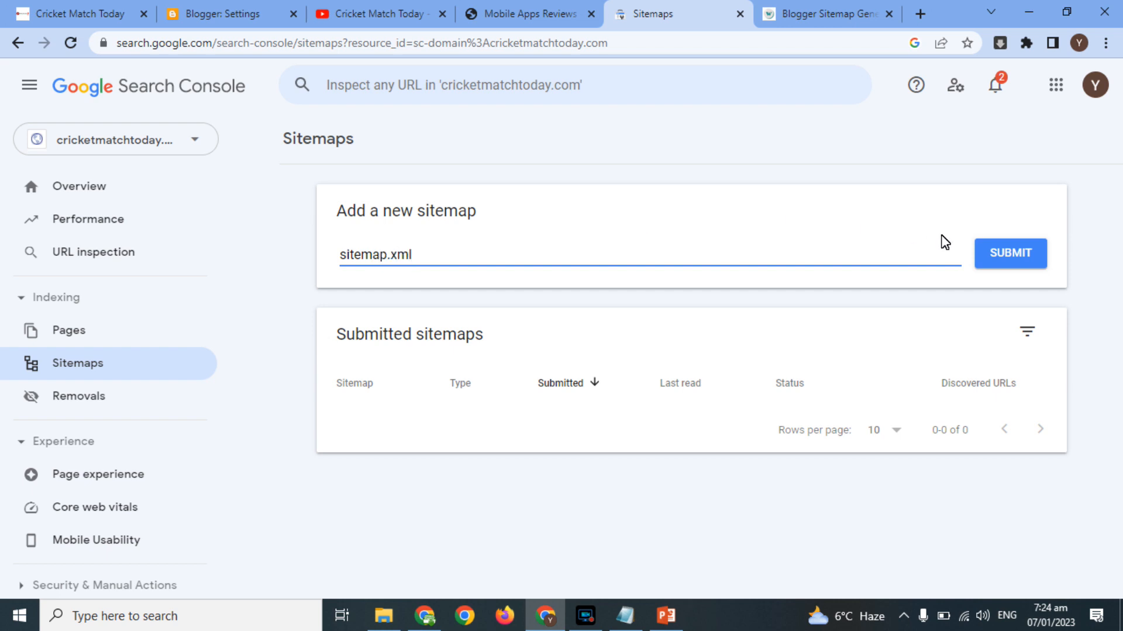
pyautogui.click(1006, 257)
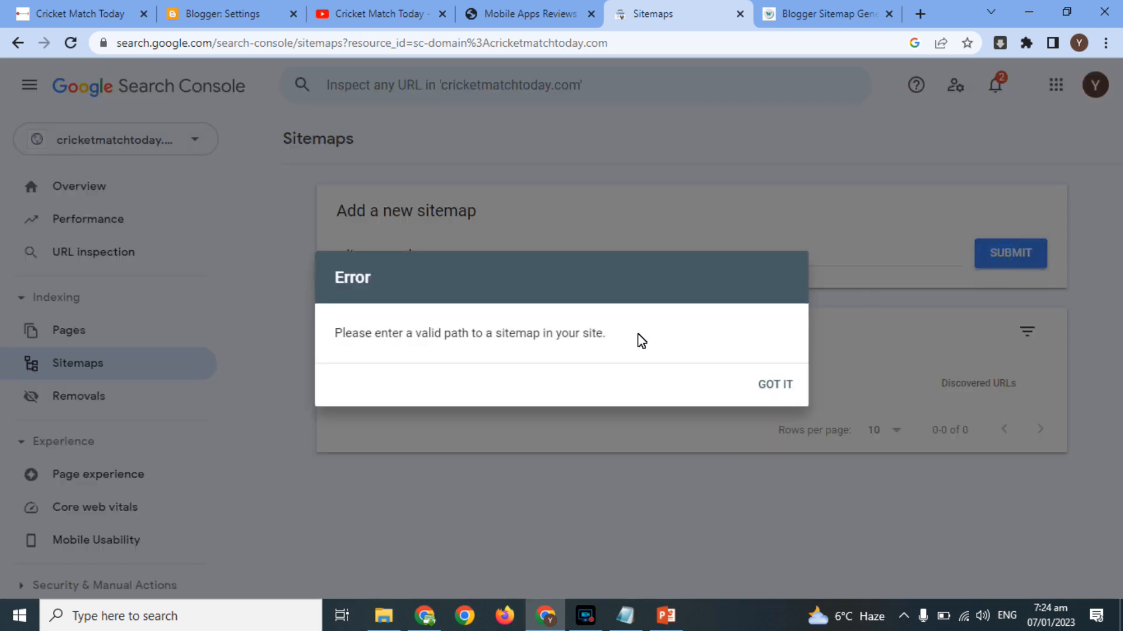
pyautogui.click(784, 386)
# Copy the atom.xml sitemap URL, ending in max-results=500, from Blogger's custom robots.txt and submit it as a new sitemap in Search Console
pyautogui.click(233, 11)
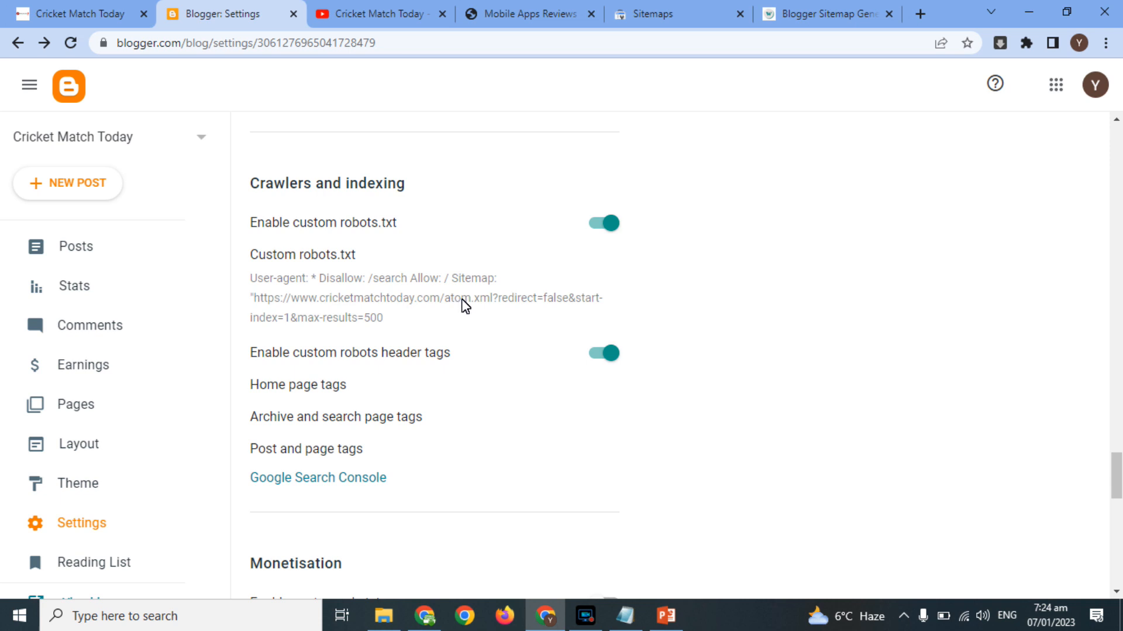
pyautogui.click(683, 5)
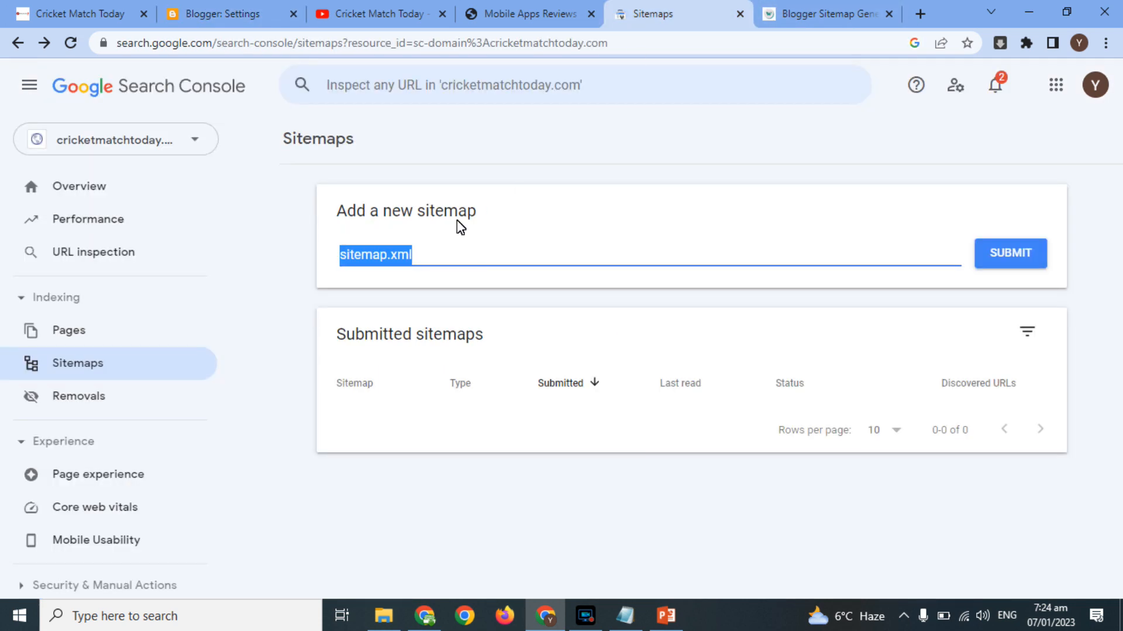
pyautogui.write('https://www.cricketmatchtoday.com/atom.xml?redirect=false&start-index=1&max-results=500')
pyautogui.click(1000, 248)
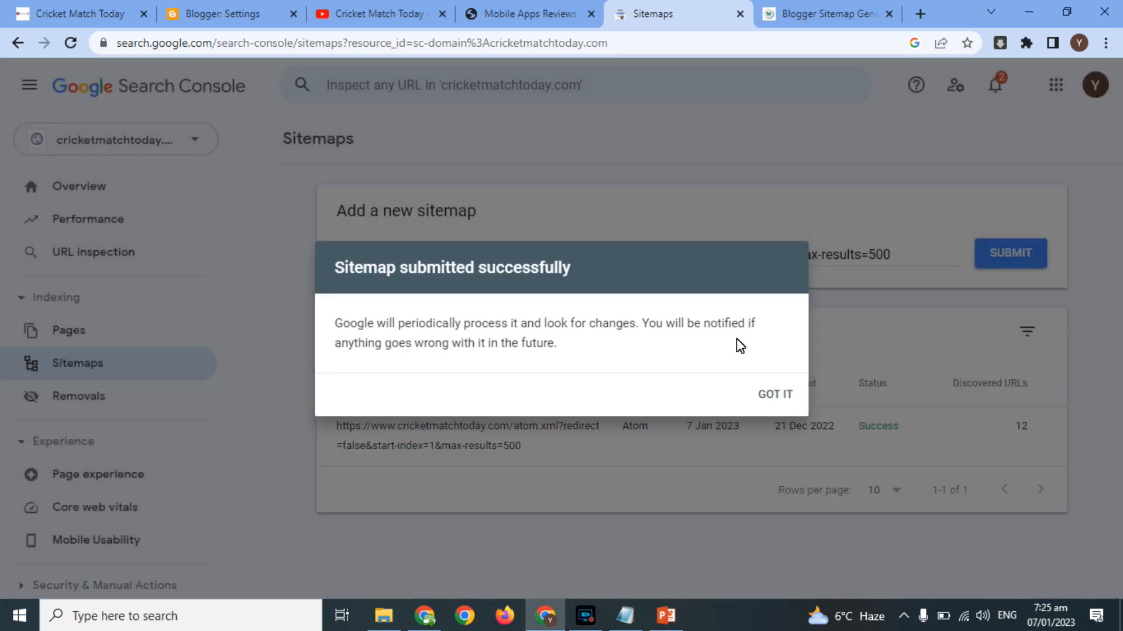
pyautogui.click(770, 394)
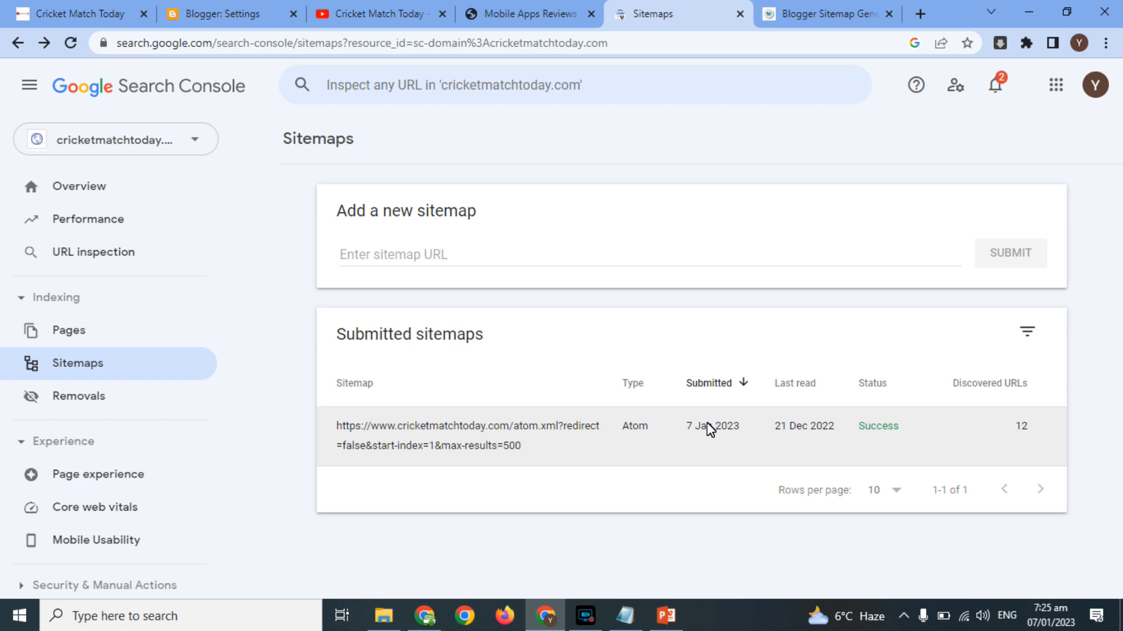
# Examine the submitted atom sitemap's details and compare its discovered URLs with the blog's post list in Blogger
pyautogui.click(830, 430)
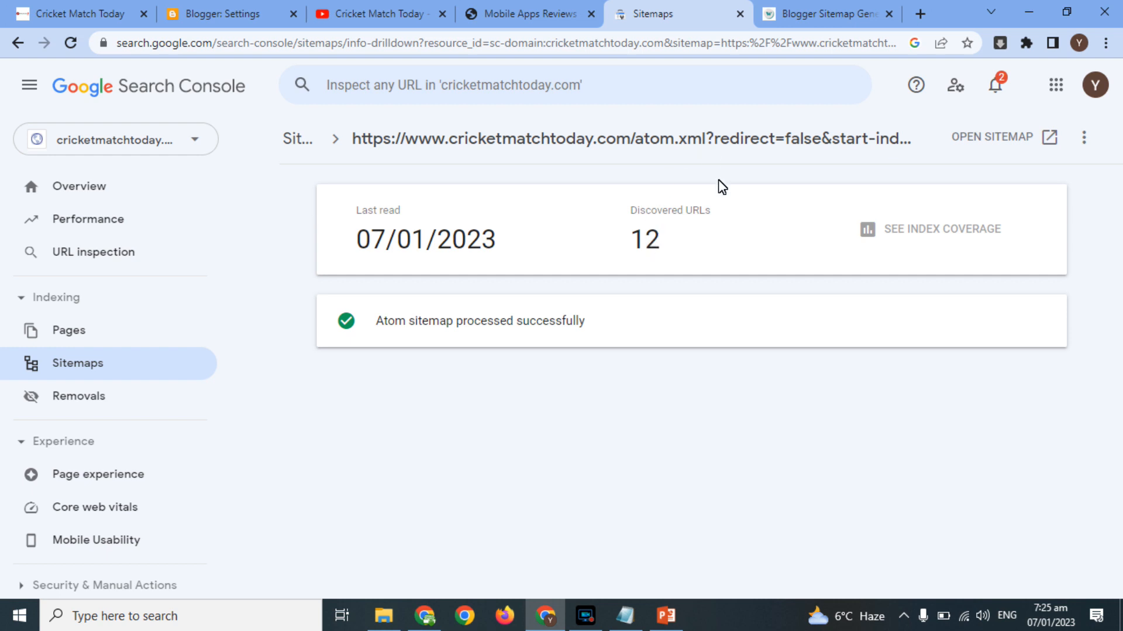
pyautogui.click(222, 14)
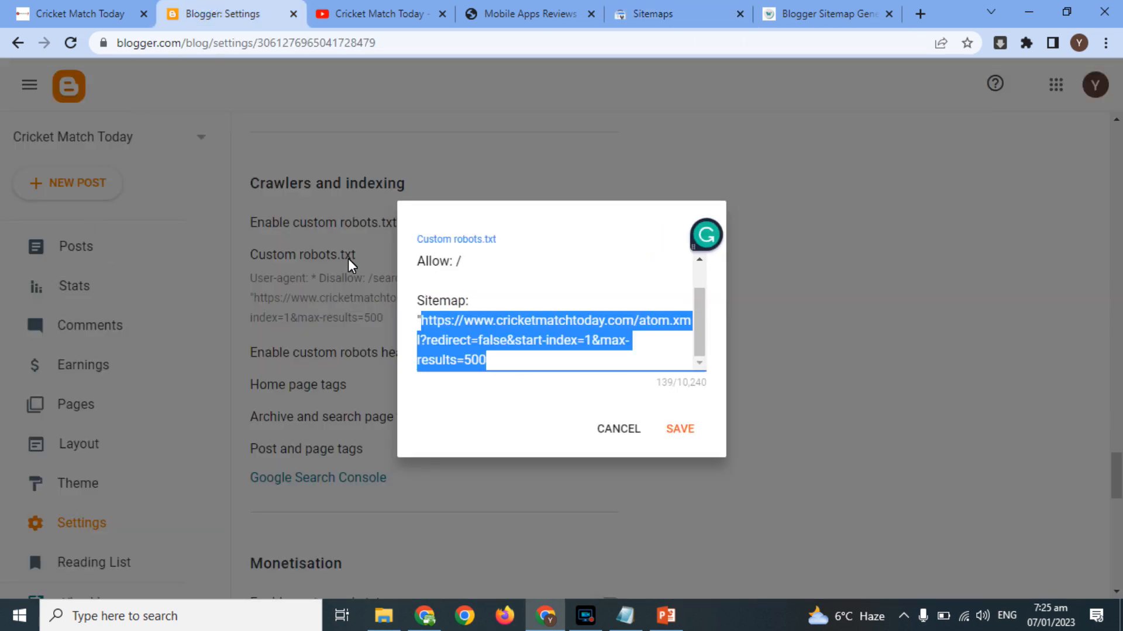
pyautogui.click(640, 431)
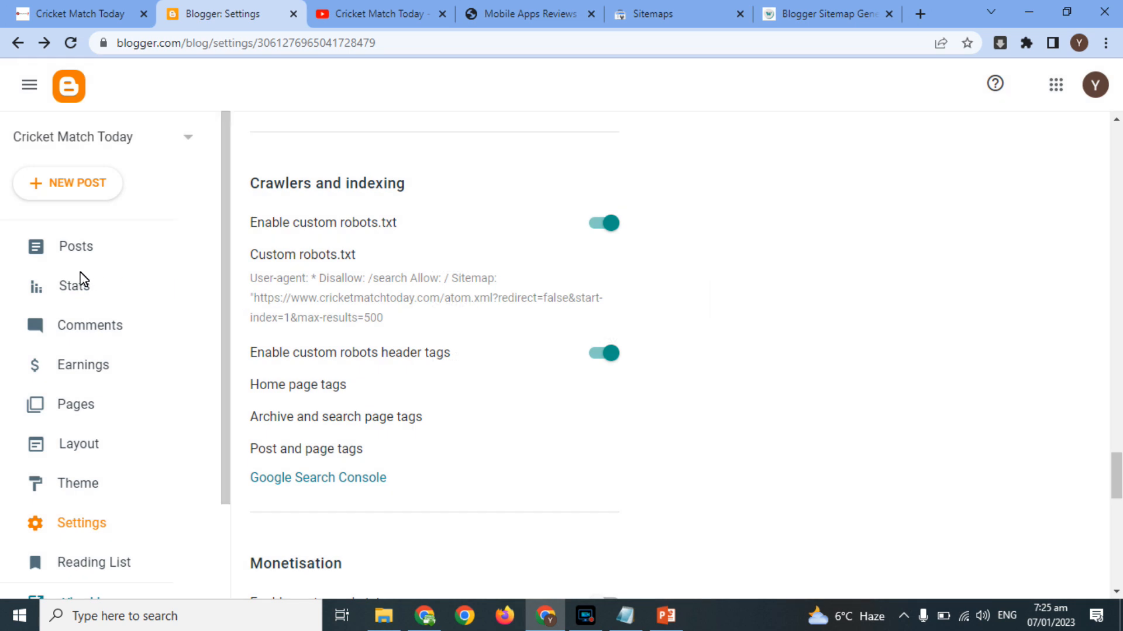
pyautogui.click(67, 251)
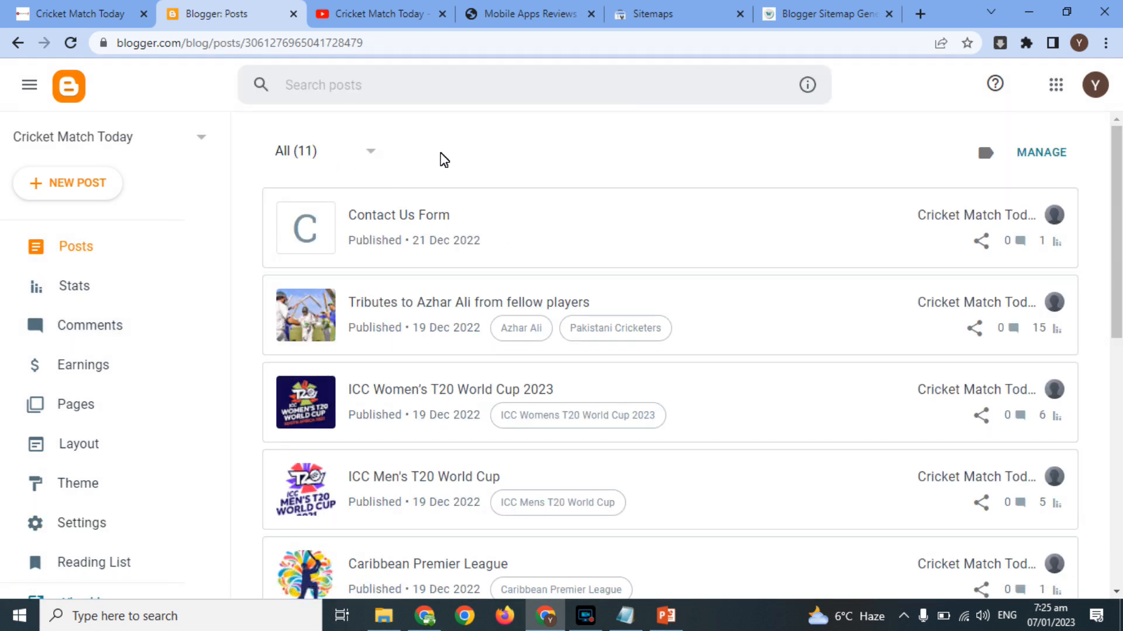
pyautogui.click(679, 13)
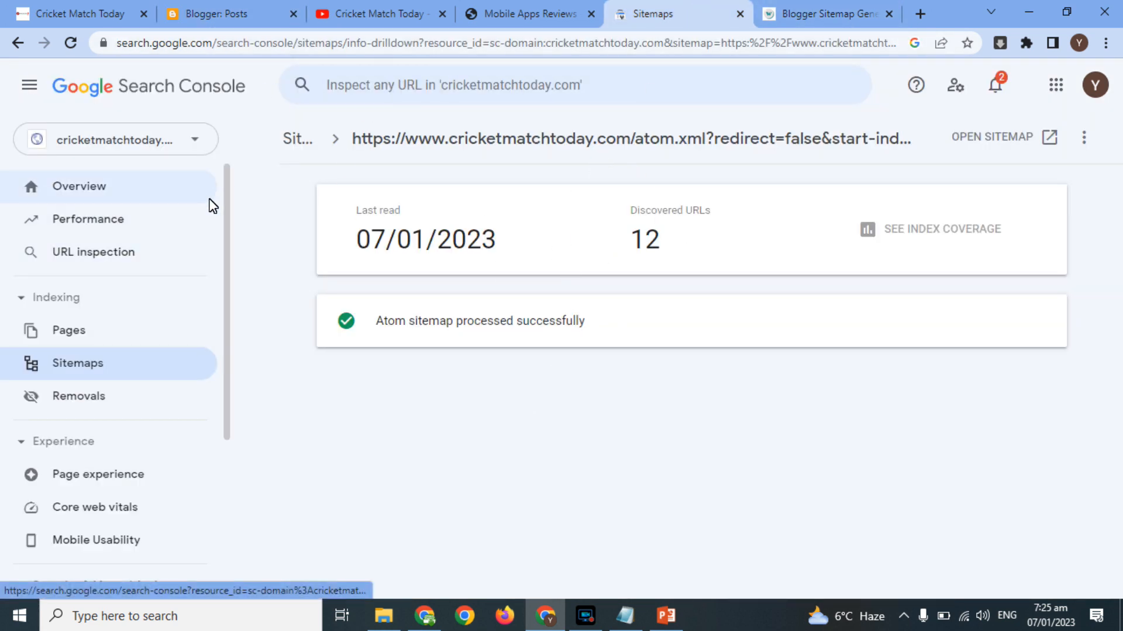
pyautogui.click(164, 11)
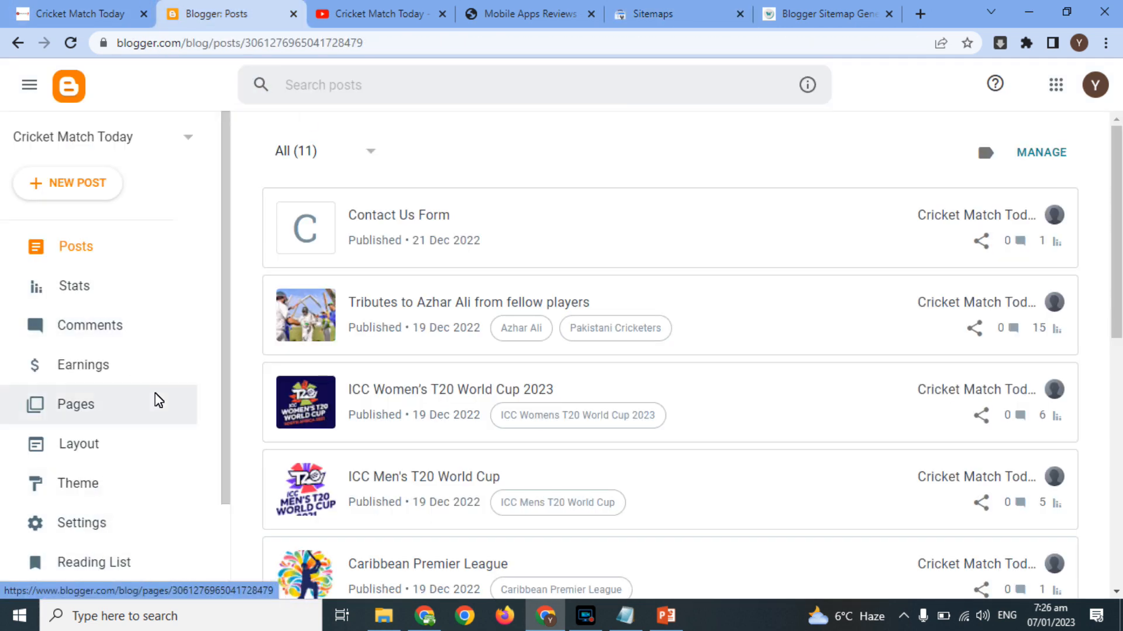
# Search Google for "cricket match today" in a new tab and look through the results for the blog
pyautogui.click(920, 15)
pyautogui.write('g')
pyautogui.press('Return')
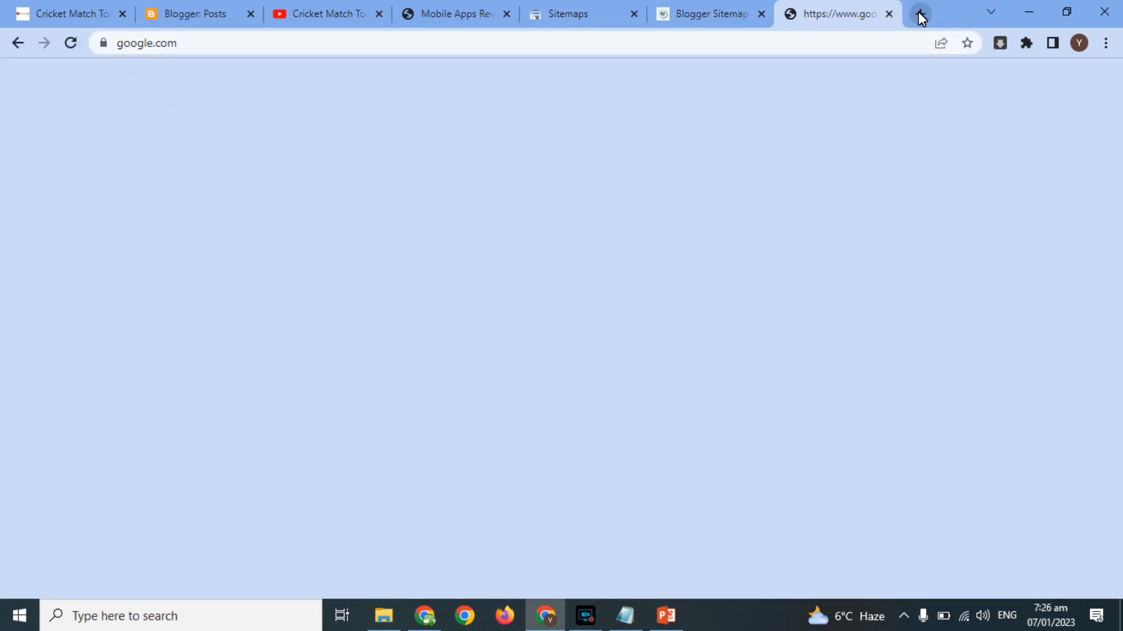
pyautogui.write('cricket')
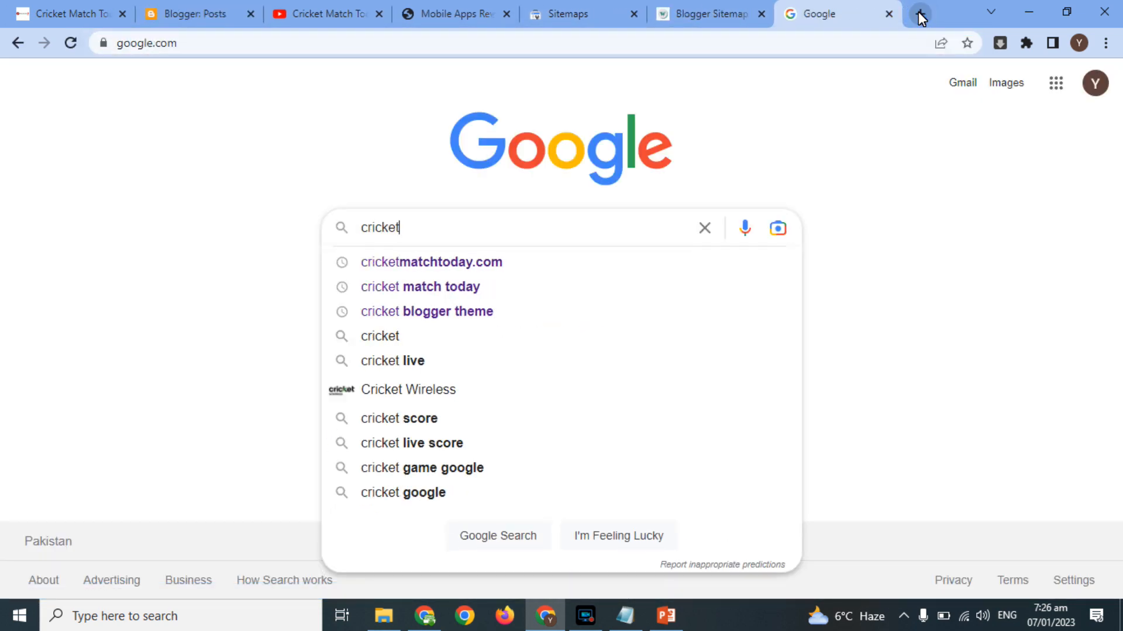
pyautogui.press('Down')
pyautogui.press('Down')
pyautogui.press('Return')
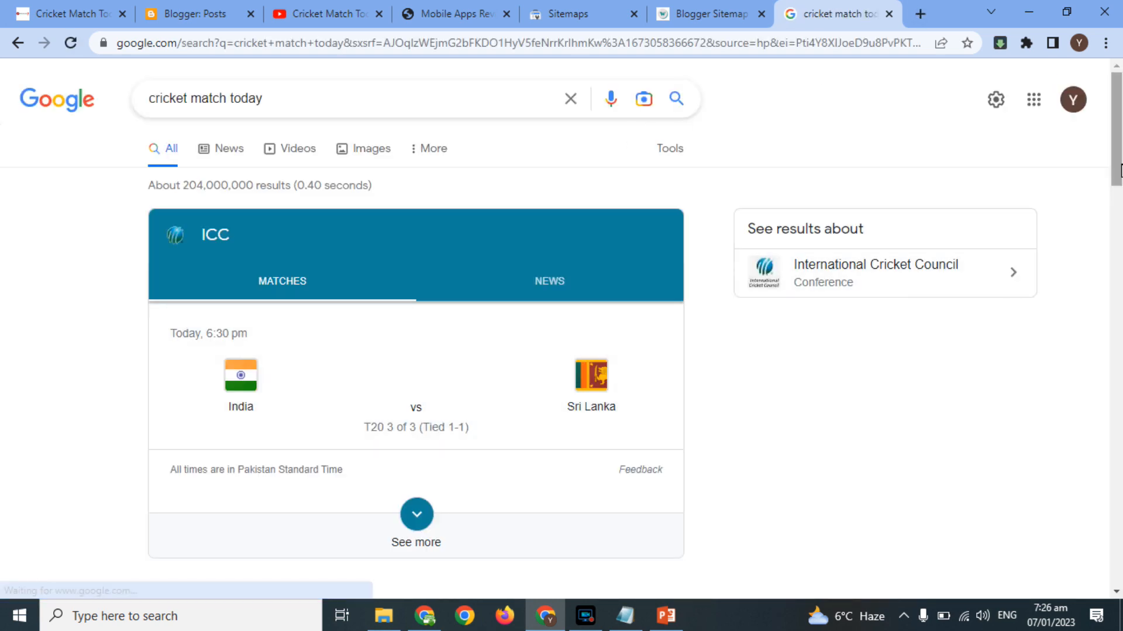
pyautogui.scroll(-3, 1117, 243)
pyautogui.scroll(-12, 1117, 242)
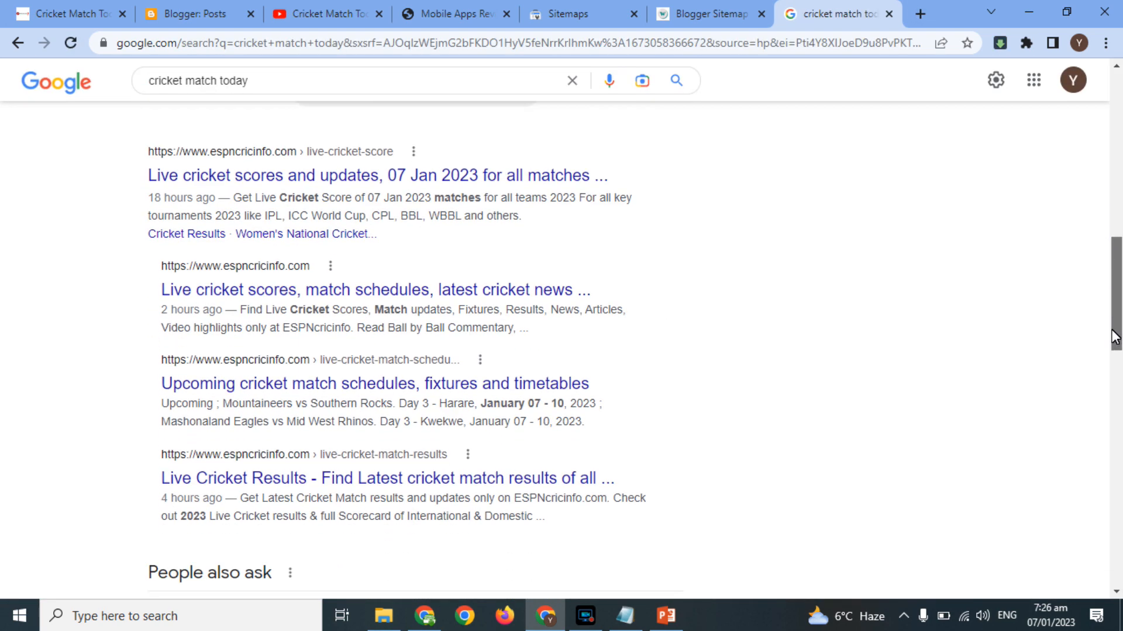
pyautogui.moveTo(1113, 368); pyautogui.dragTo(1102, 125)
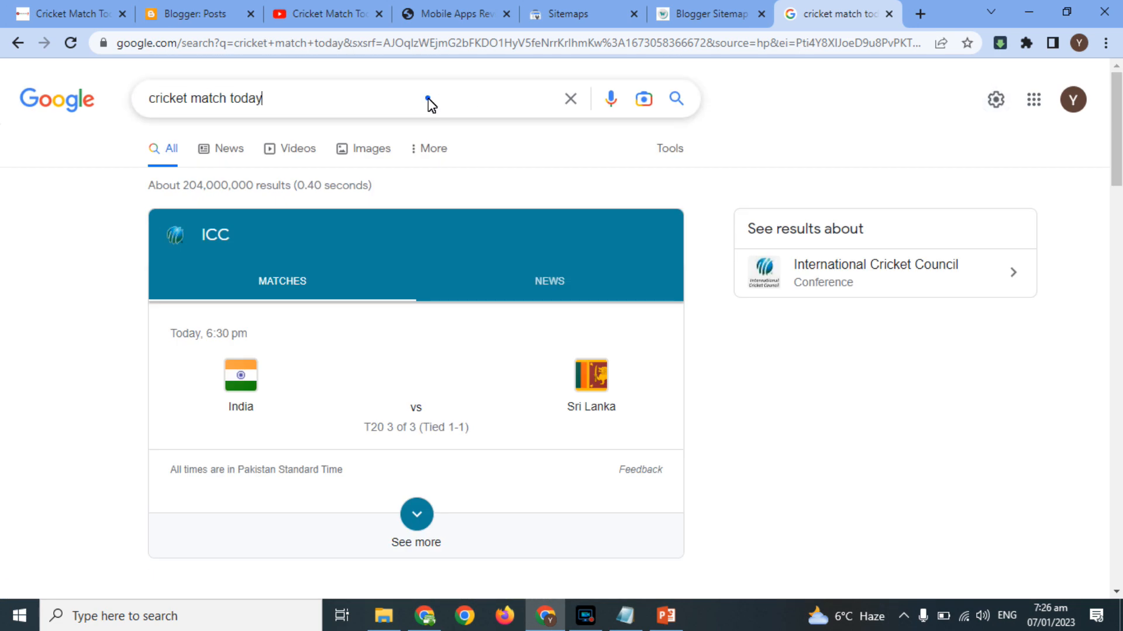
# Search Google for cricketmatchtoday.com to check the blog's listing
pyautogui.hotkey('ctrl', 'a')
pyautogui.write('cri')
pyautogui.press('Down')
pyautogui.press('Down')
pyautogui.press('Return')
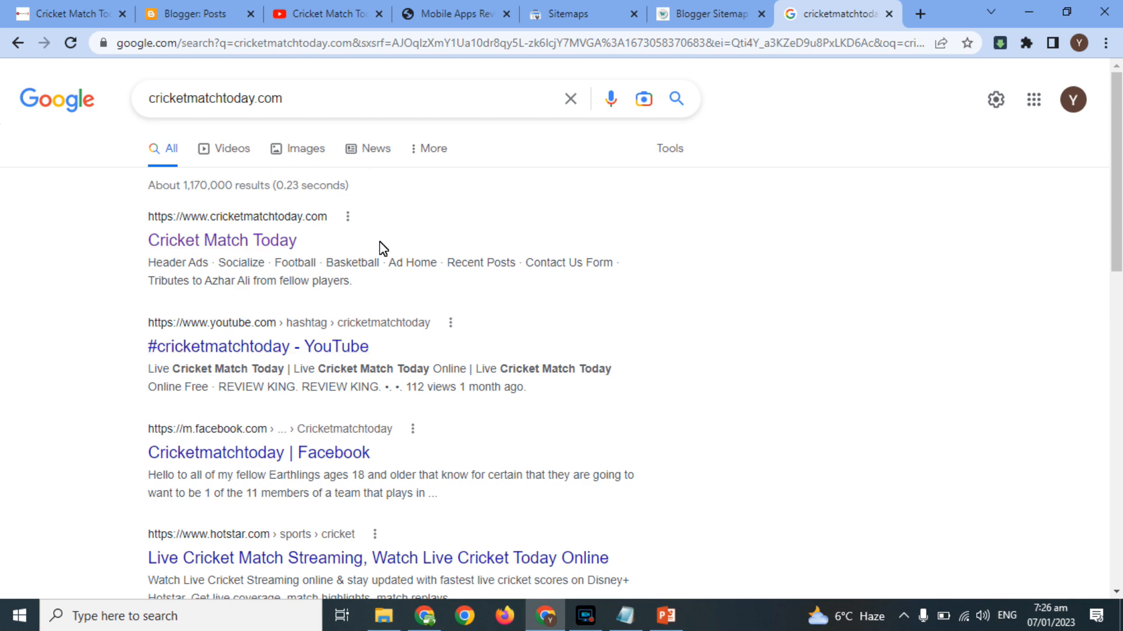
# Switch to the Cricket Match Today - Blogging Course playlist on YouTube
pyautogui.click(336, 7)
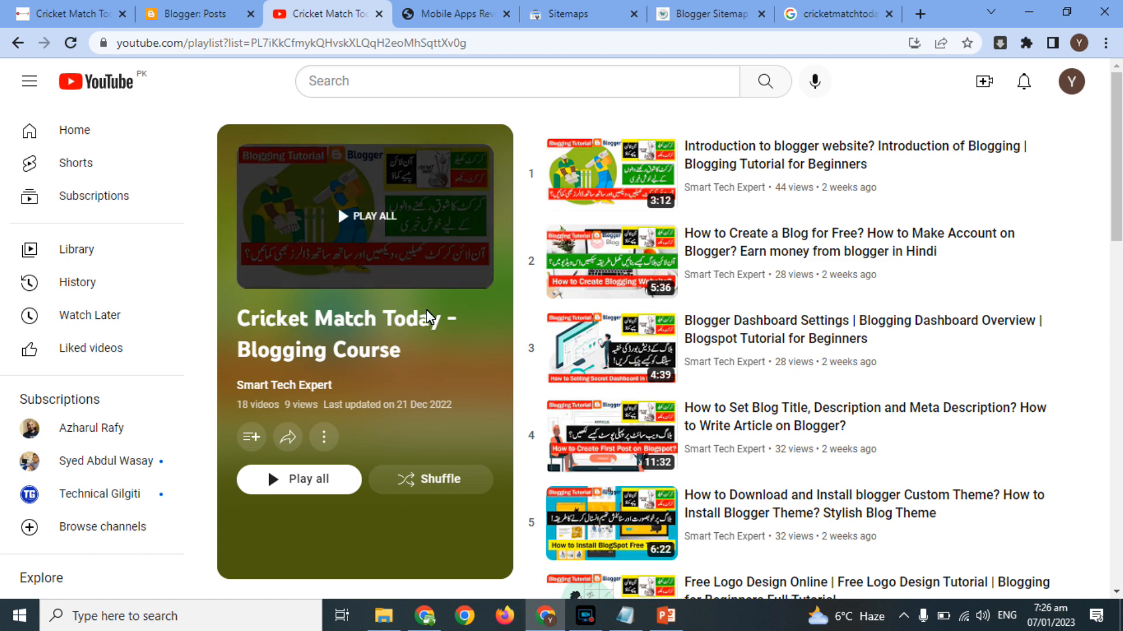